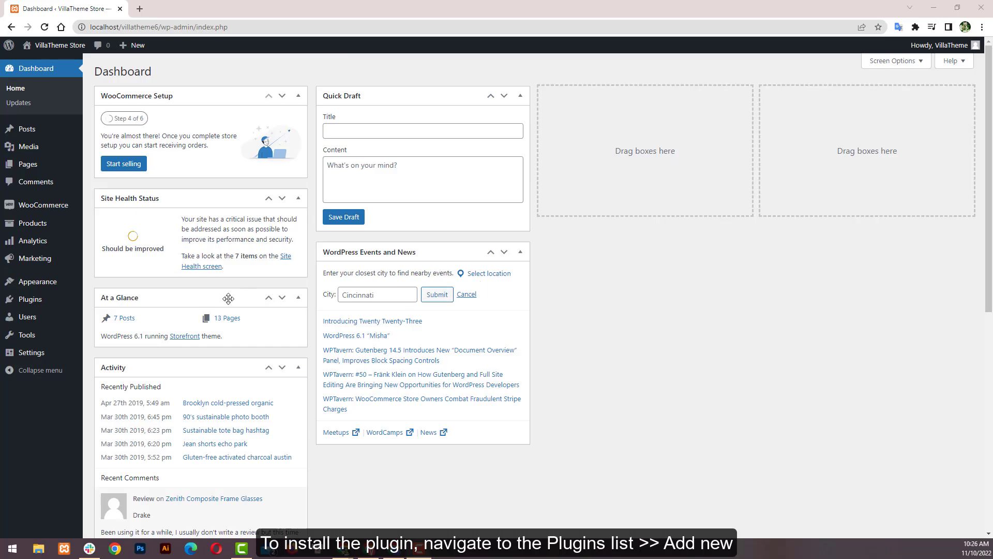
Search for 'EPOW', then install and activate EPOW – Custom Product Options for WooCommerce
mouse_move(83, 306)
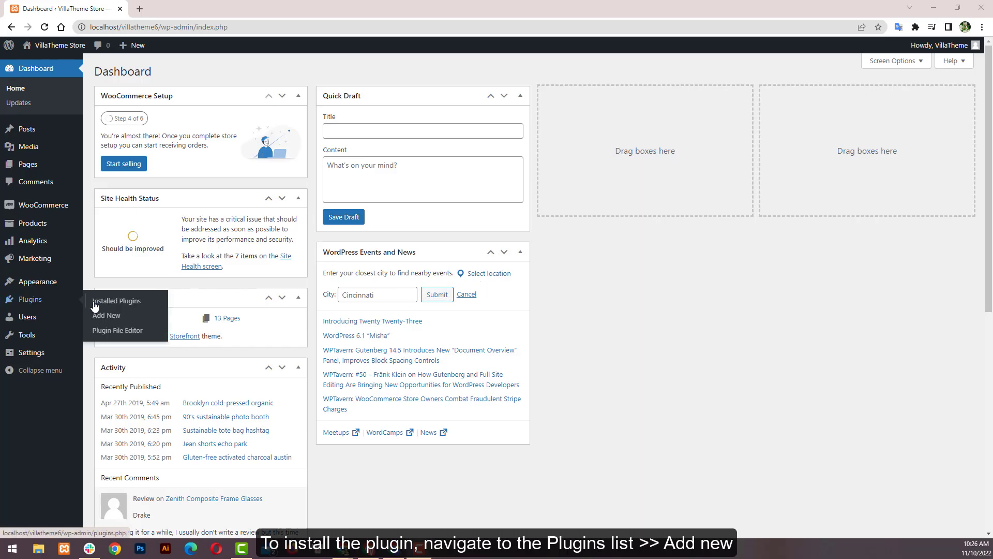
click(96, 316)
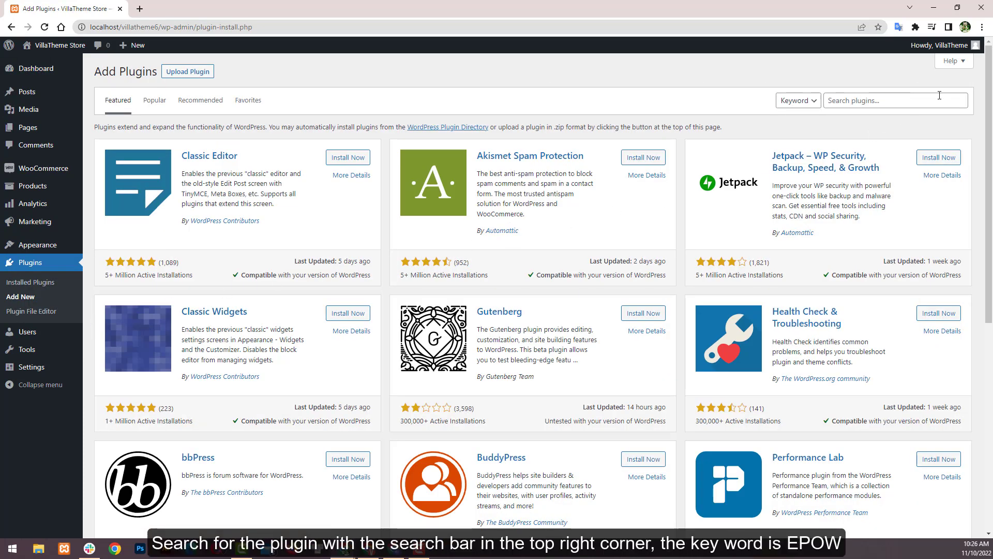
click(937, 99)
text(EPOW)
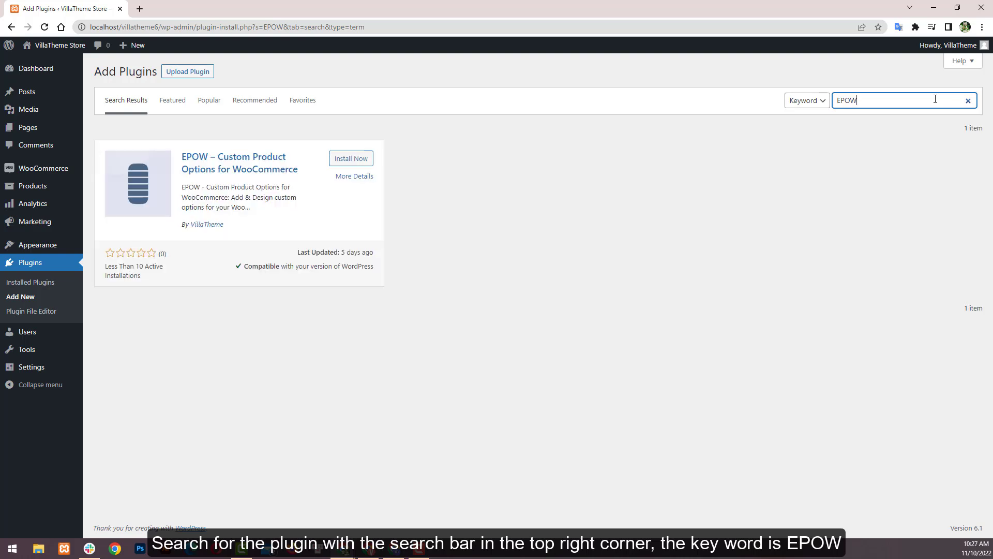
click(337, 163)
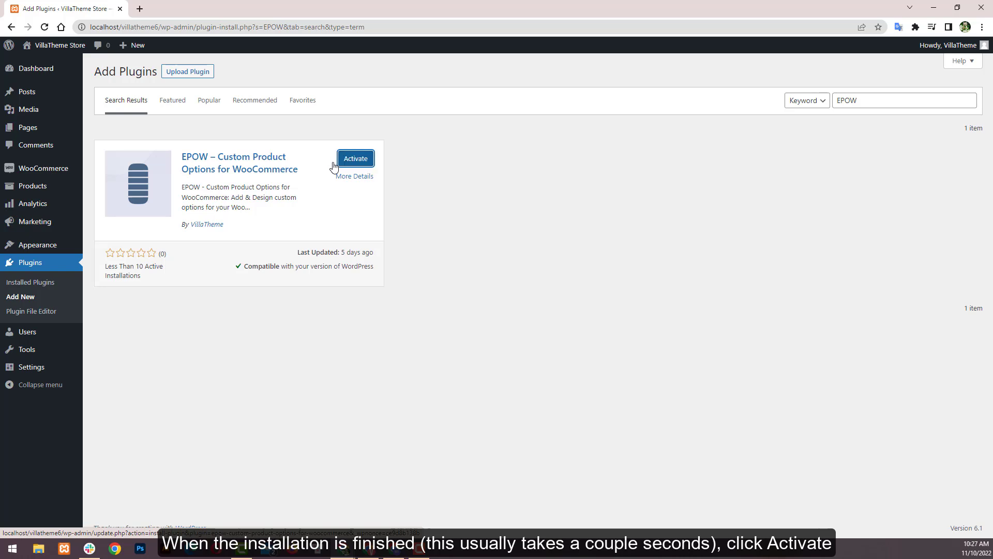
click(350, 161)
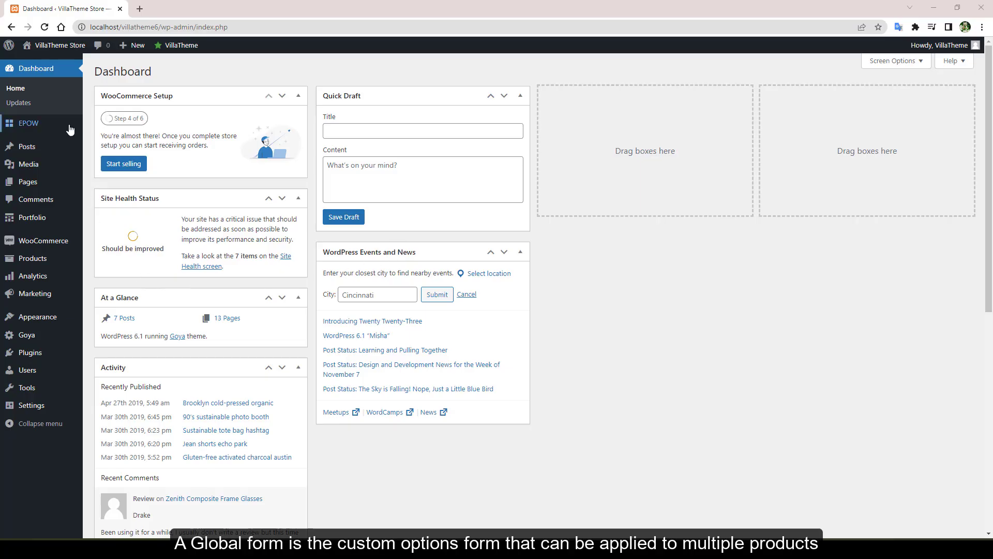
Open the EPOW Global Forms list and start a new global form
click(118, 131)
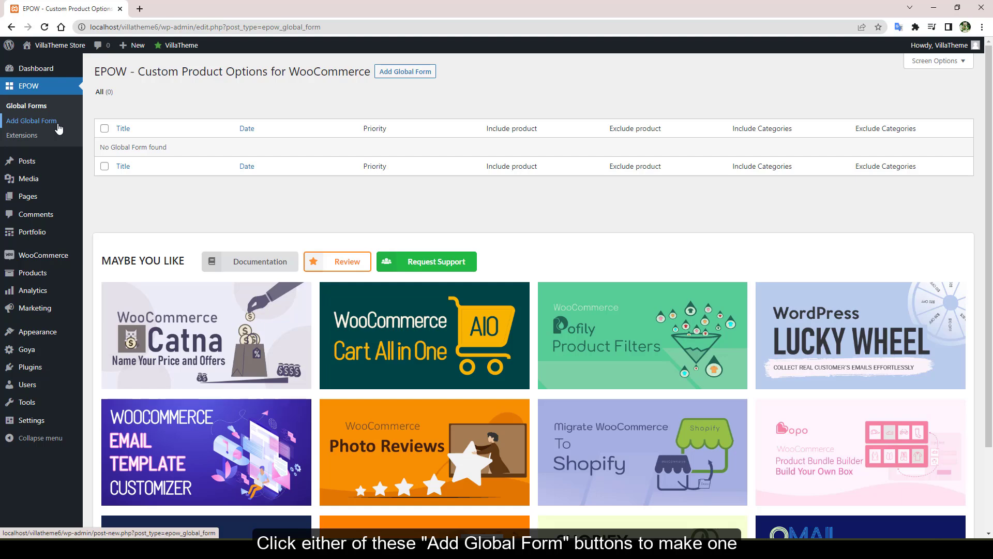
click(400, 72)
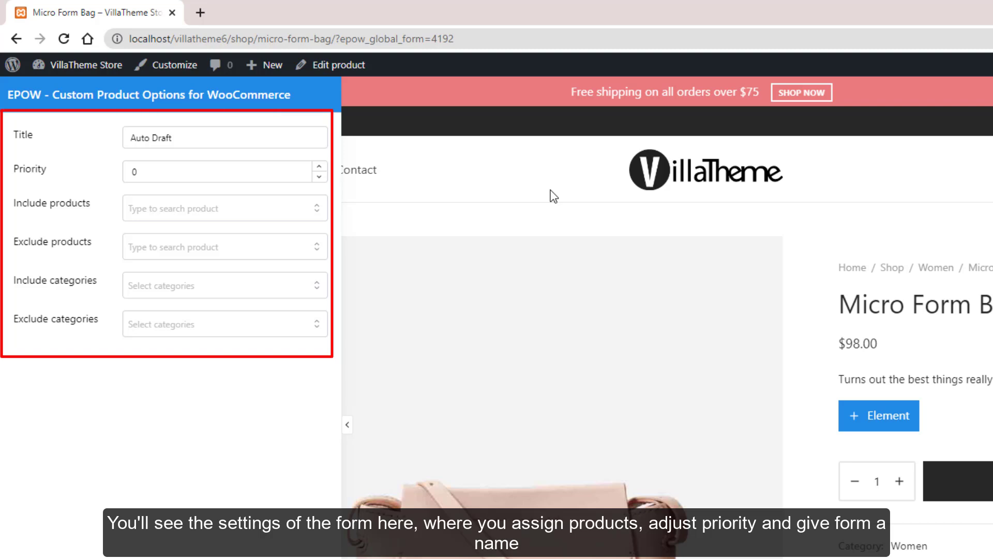
Replace the 'Auto Draft' title with 'Global Form'
click(200, 141)
triple_click(204, 139)
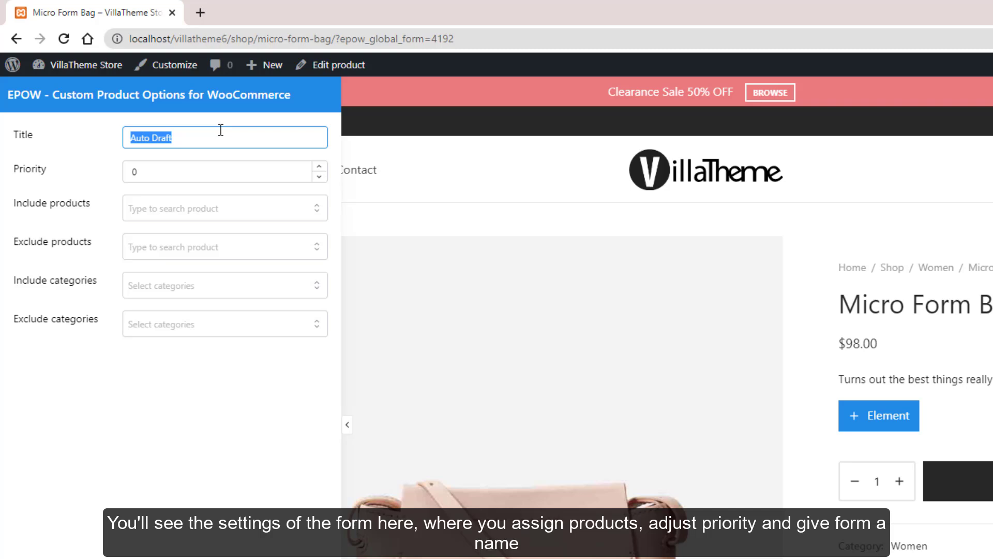
text(Global Form)
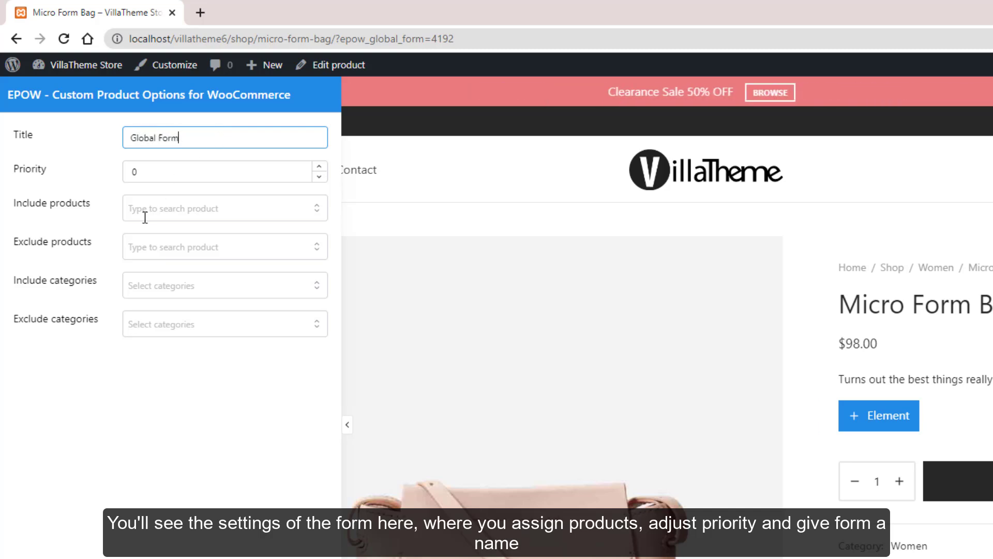
Include the Cashmere Carpenter Beanie product and the Women category in the form
click(191, 212)
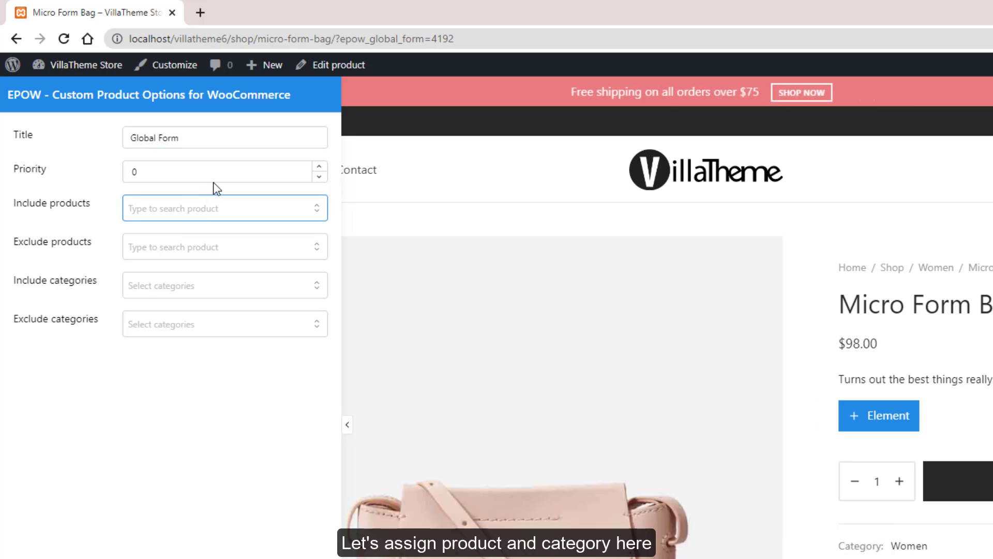
text(cas)
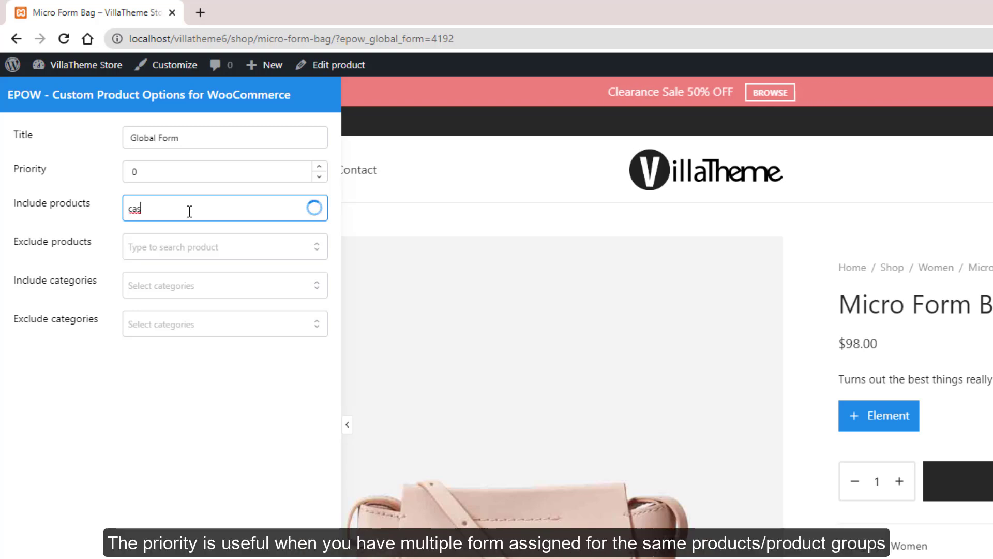
click(153, 298)
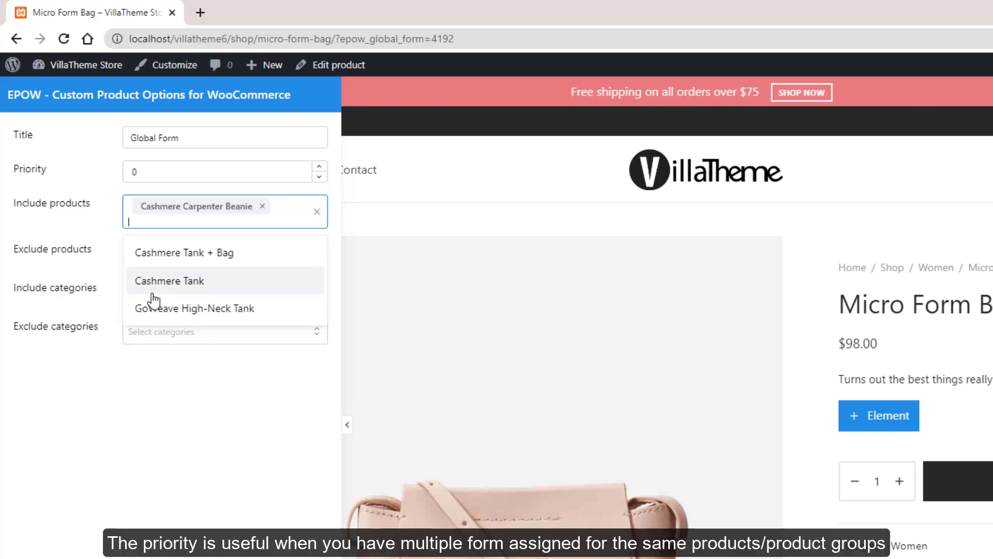
click(97, 383)
click(206, 304)
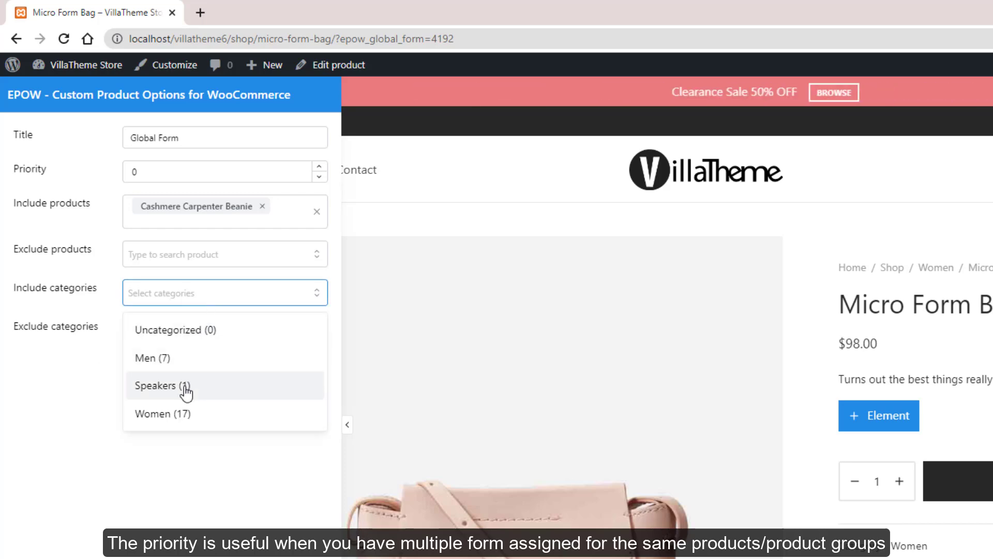
click(180, 412)
click(177, 410)
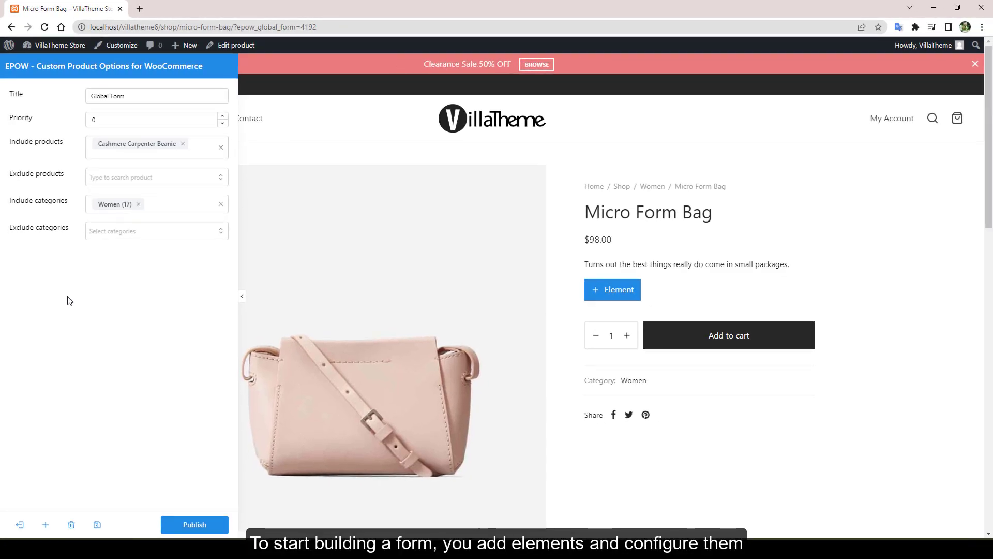
click(626, 290)
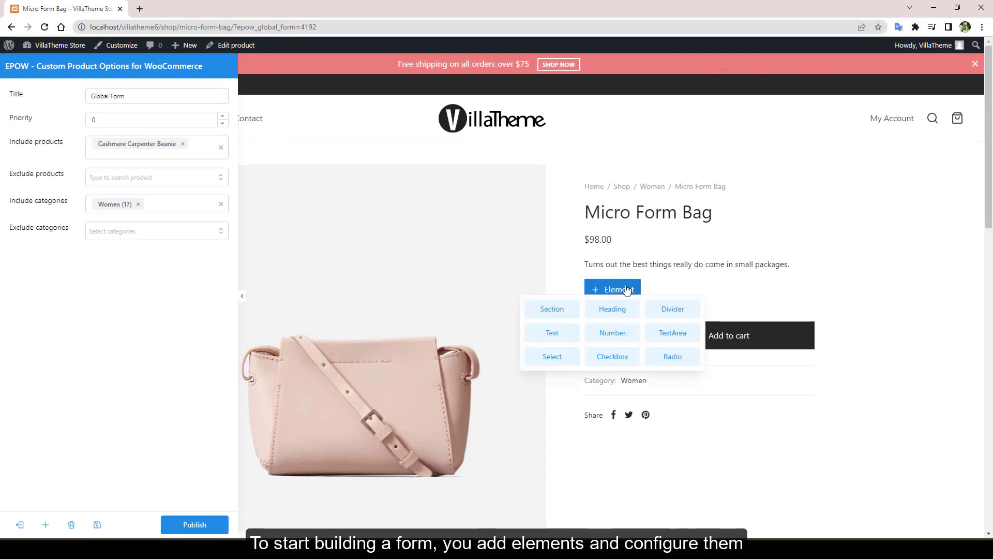
click(615, 333)
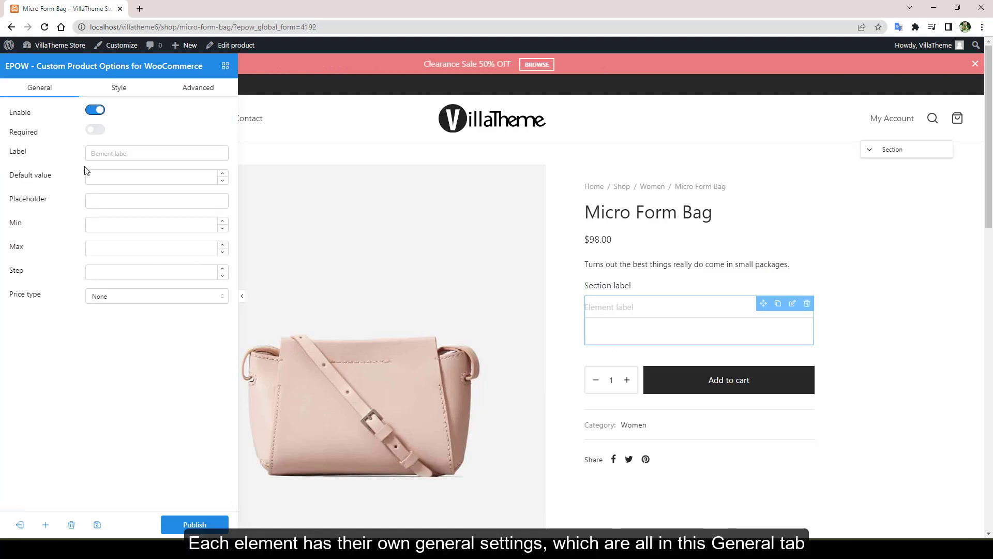
click(118, 89)
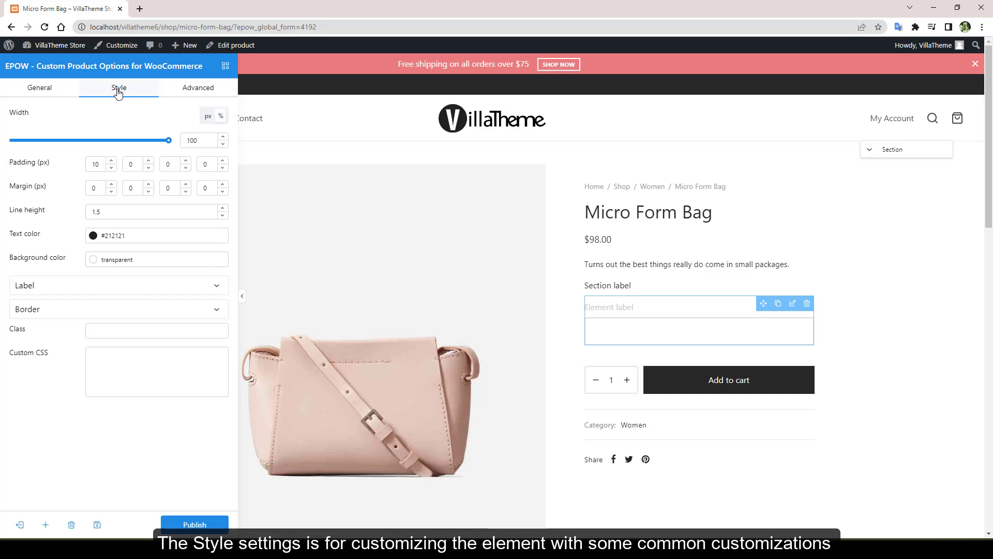
click(191, 93)
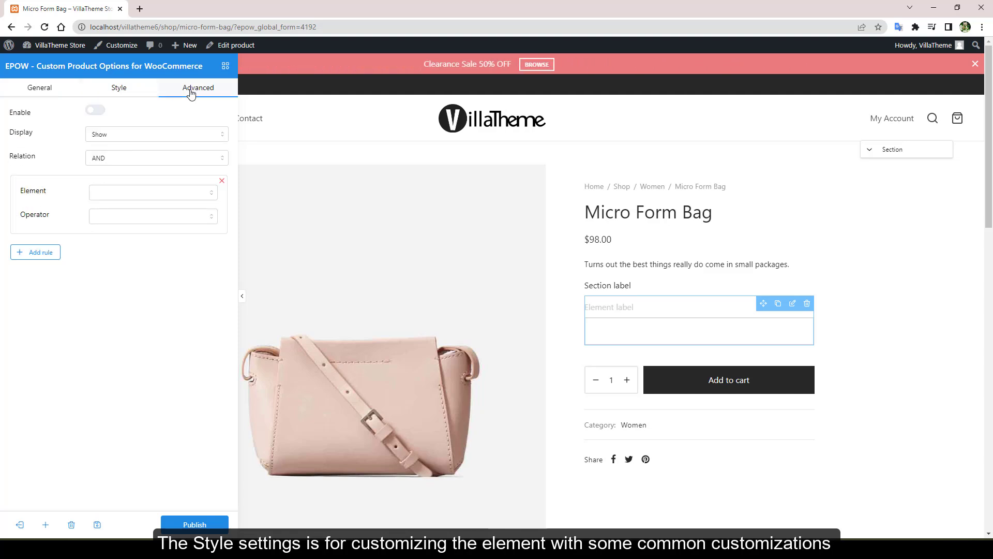
click(41, 88)
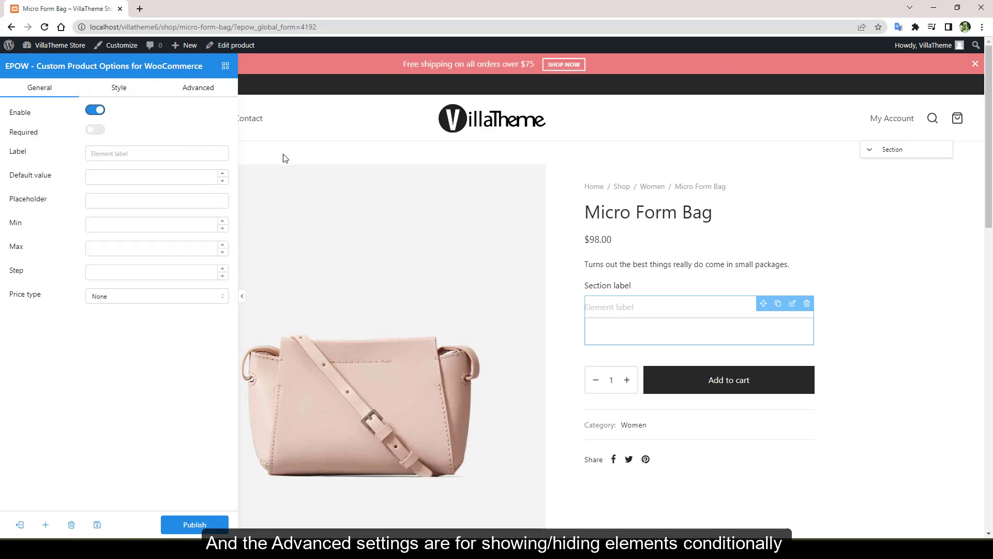
click(701, 345)
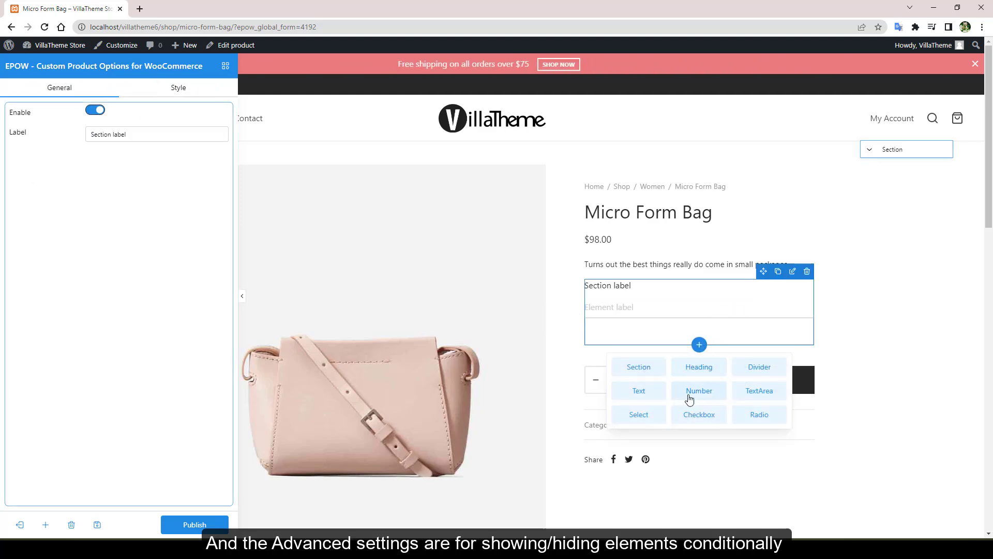
click(697, 415)
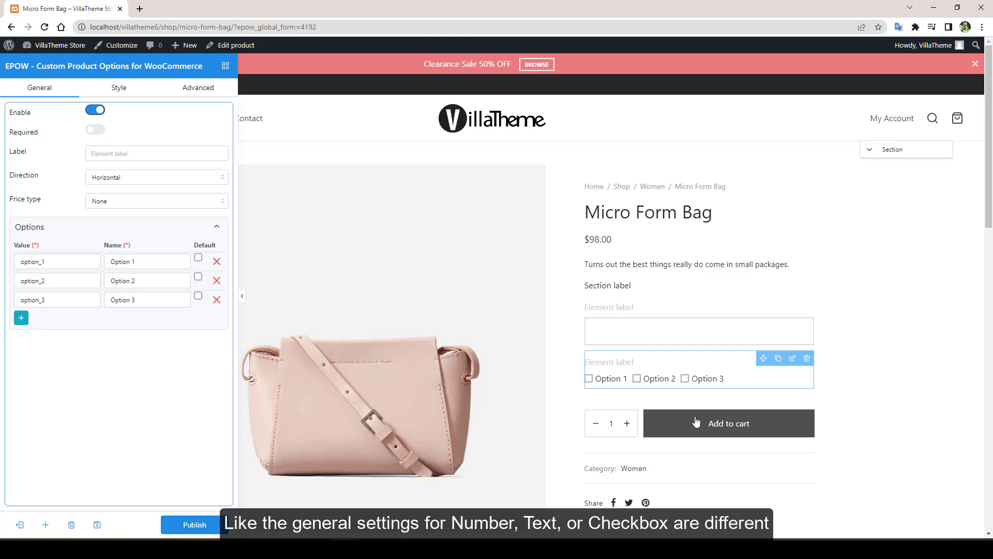
click(699, 383)
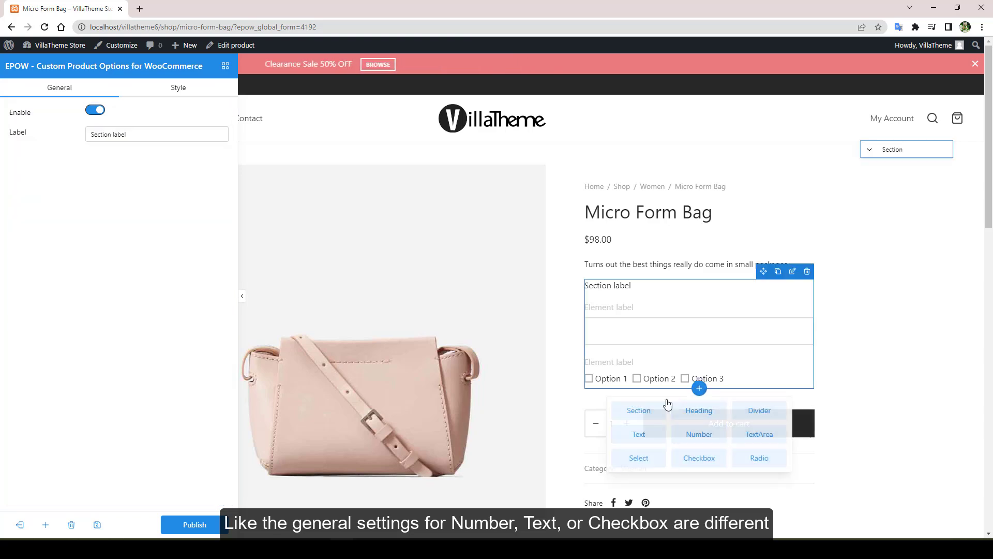
click(629, 435)
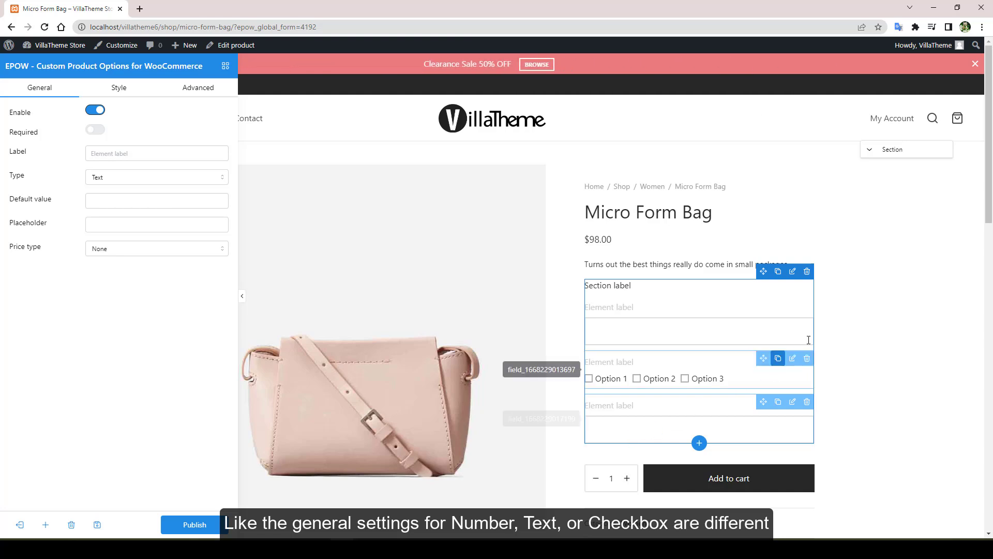
click(807, 272)
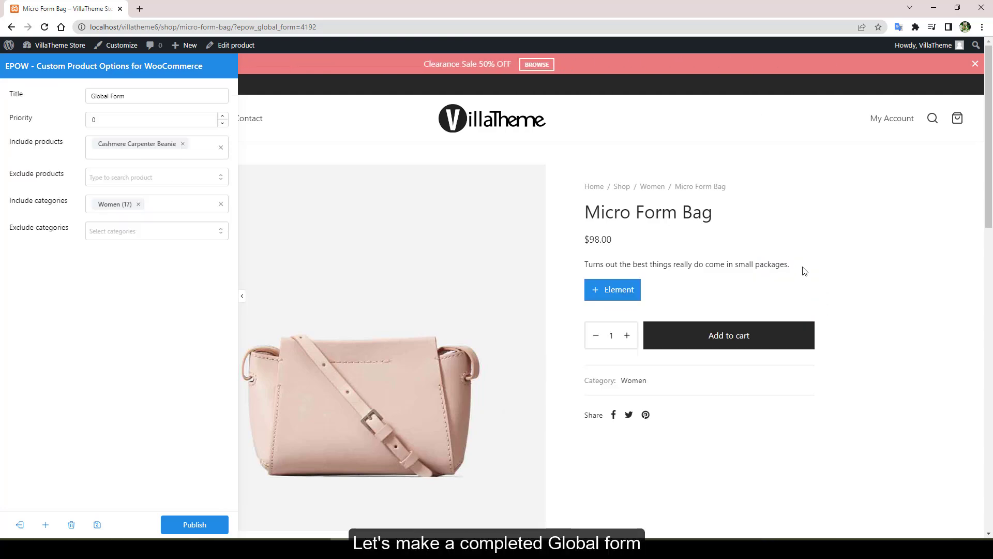
Add a required Color dropdown with placeholder 'Choose your color'
click(613, 289)
click(551, 357)
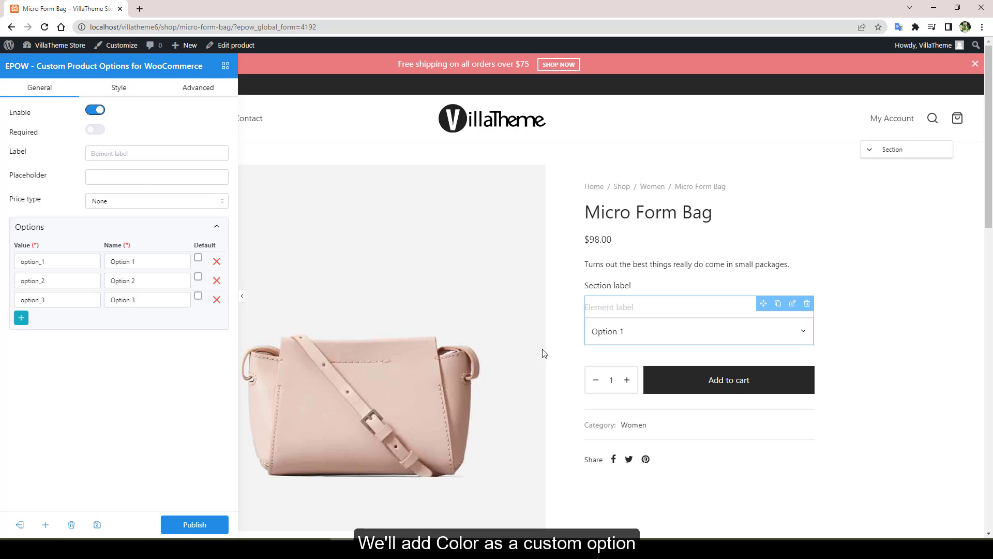
click(109, 151)
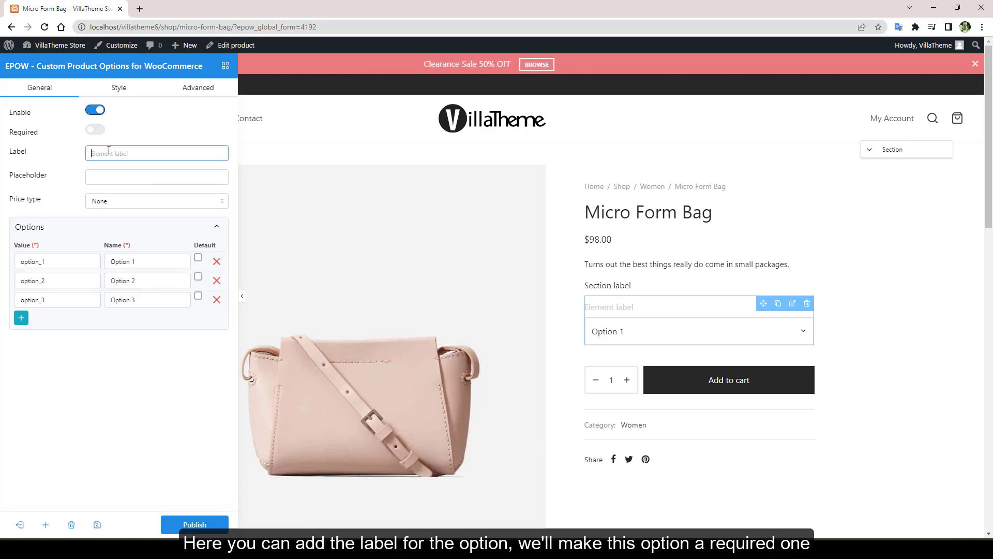
click(113, 176)
text(Choose your color)
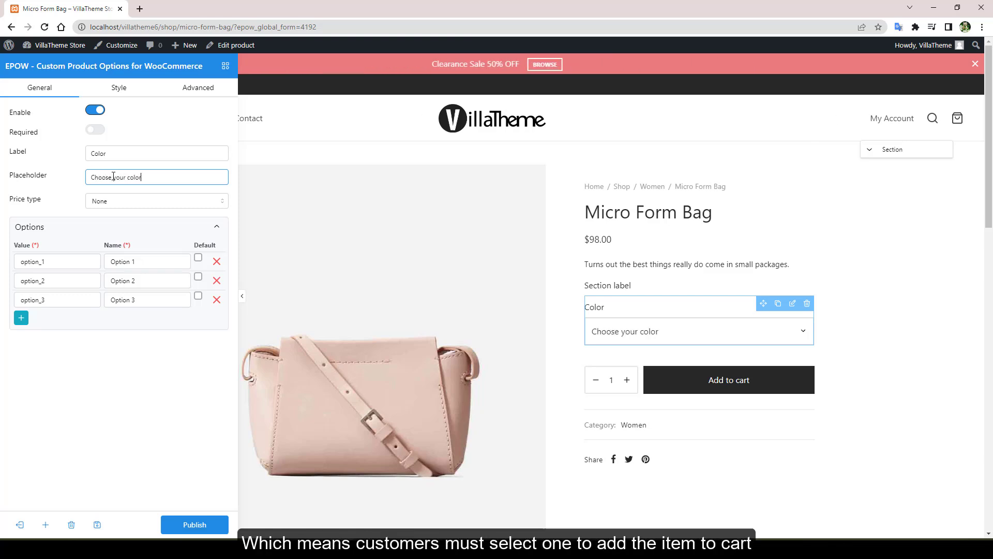
click(95, 129)
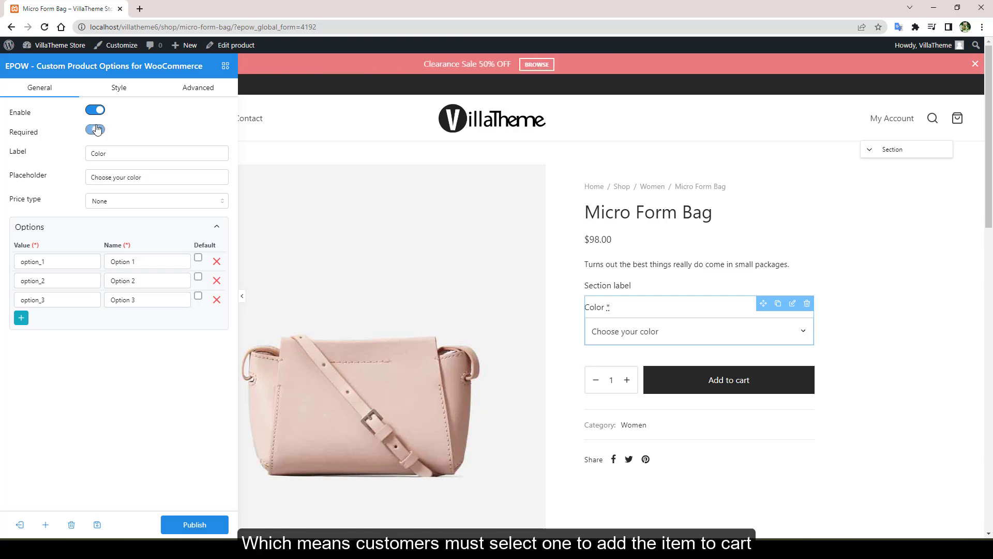
Give the Color options a Flat price and name them White ($10), Black and Beige
click(109, 205)
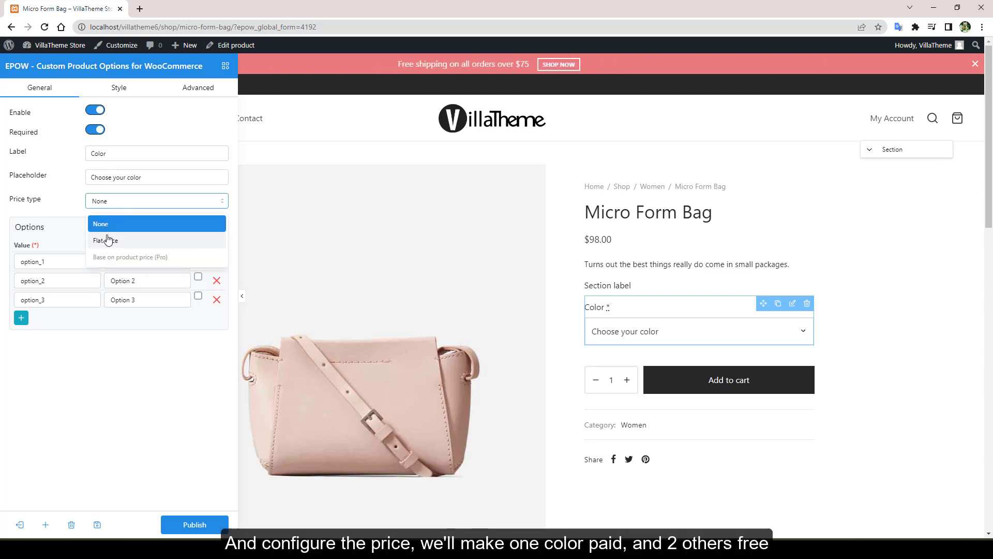
click(108, 240)
click(119, 261)
text(10)
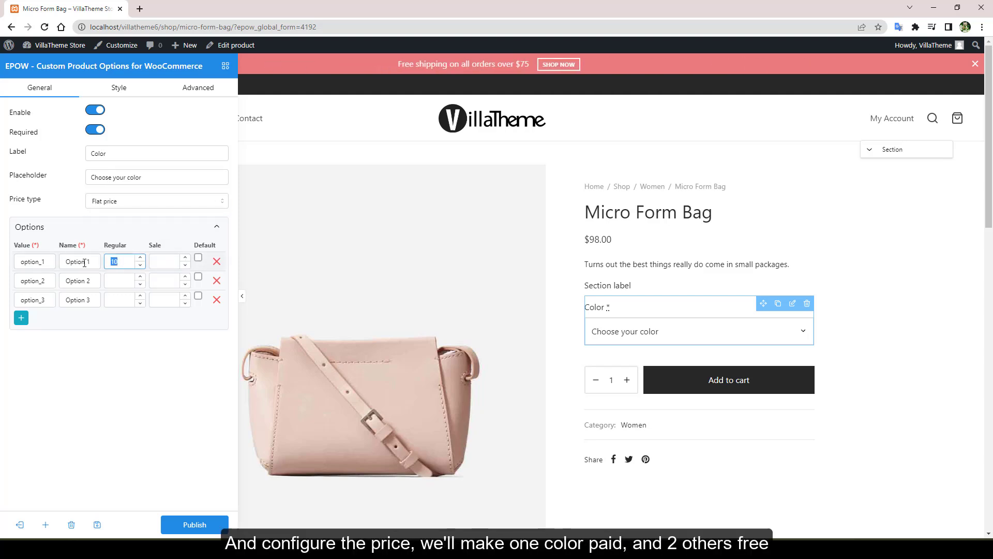
triple_click(79, 261)
text(White)
triple_click(83, 279)
text(Black)
triple_click(78, 299)
text(Beige)
Add a required Size dropdown with options S and M
click(699, 344)
click(625, 408)
click(160, 154)
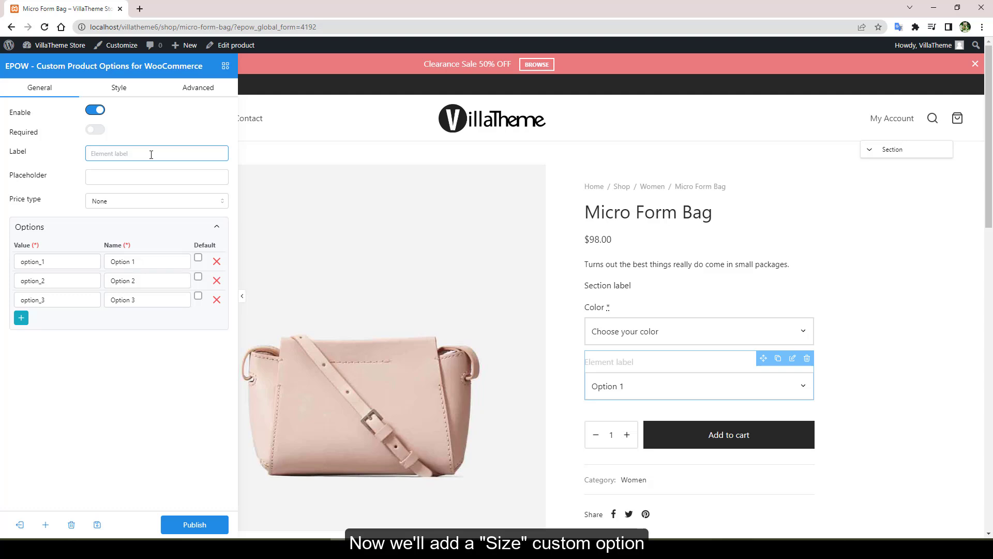
text(Size)
click(95, 129)
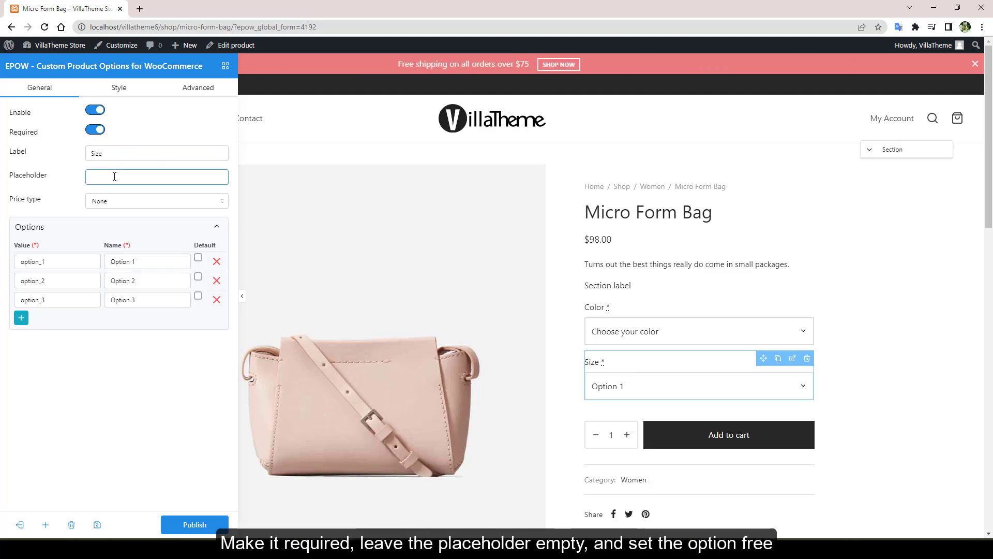
key(Tab)
key(Tab)
key(Tab)
text(s)
key(Tab)
text(S)
triple_click(131, 280)
text(M)
triple_click(126, 295)
Name the third Size option L, then add a new section containing a text field
text(L)
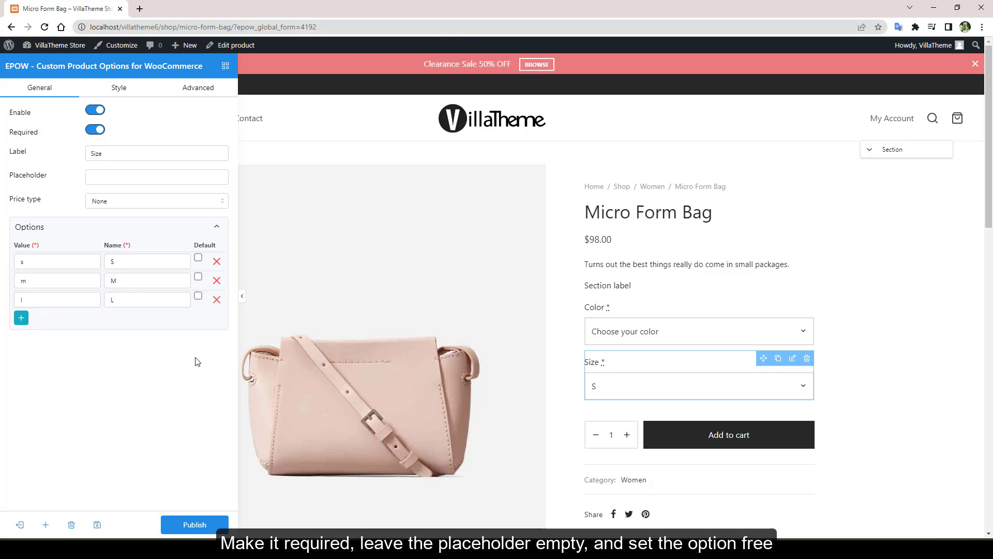
click(831, 343)
scroll(834, 343, down, 2)
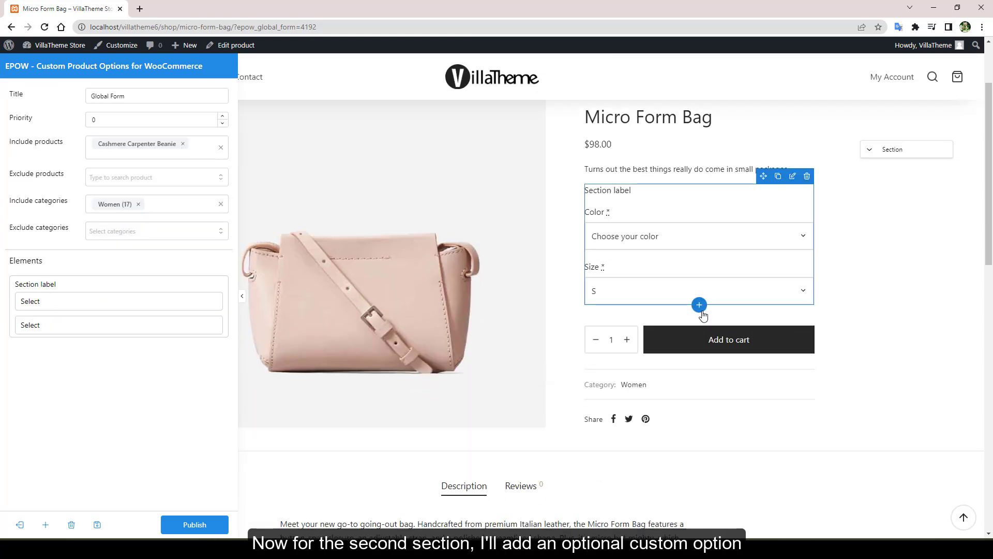
click(699, 305)
click(626, 326)
click(699, 304)
click(625, 350)
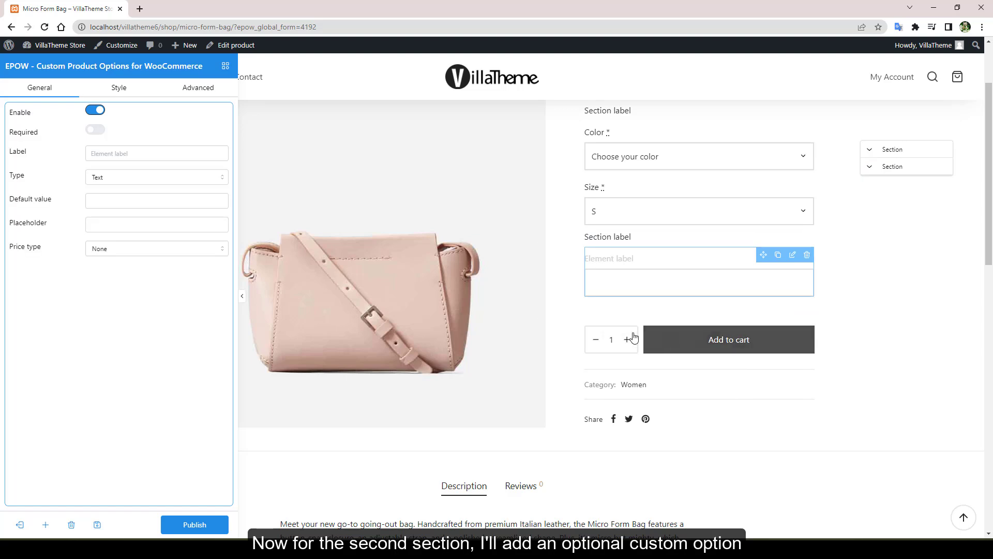
Make the text field an optional 'Note for seller' with placeholder 'Enter your message here', then reorder elements
click(123, 150)
text(Note for )
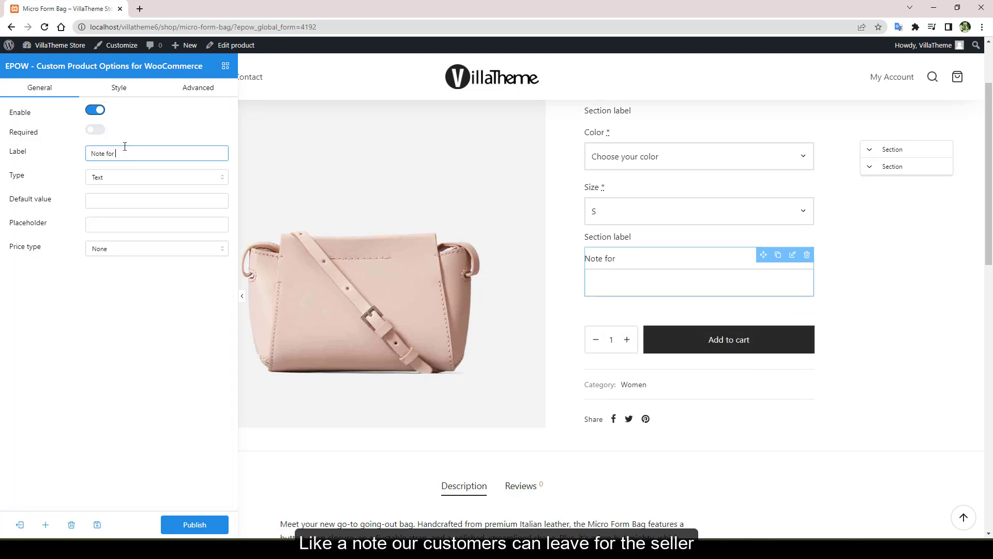
text(seller)
click(95, 130)
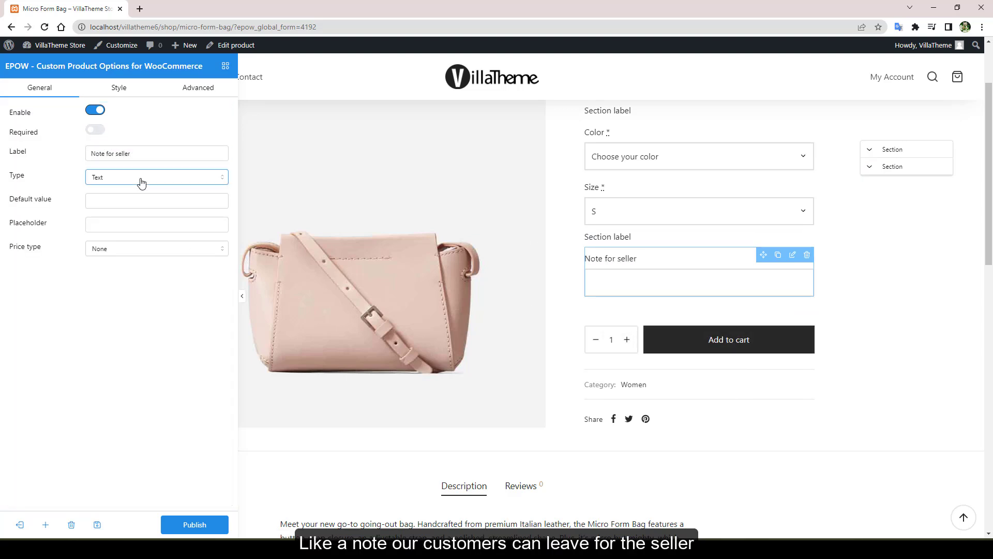
click(95, 129)
click(140, 177)
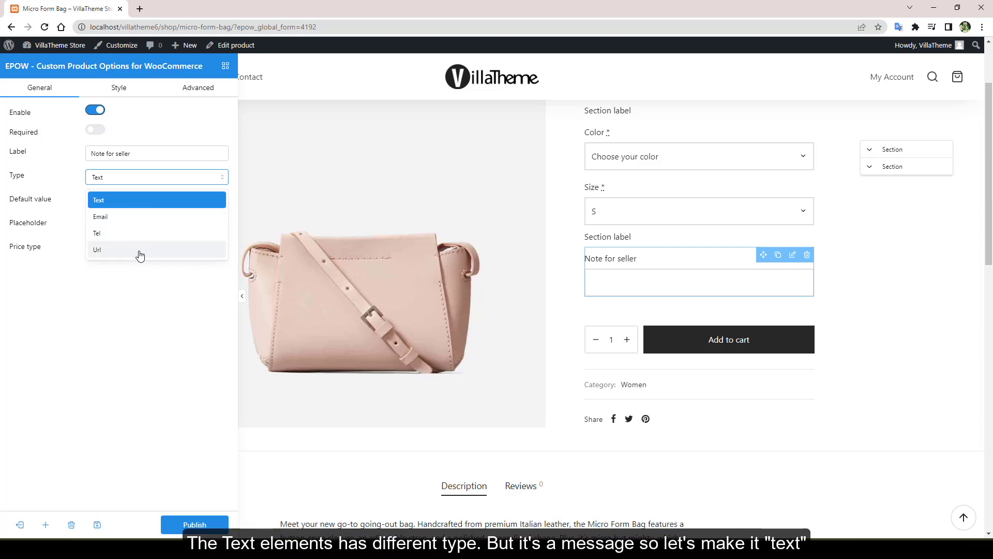
click(151, 201)
click(122, 200)
click(122, 220)
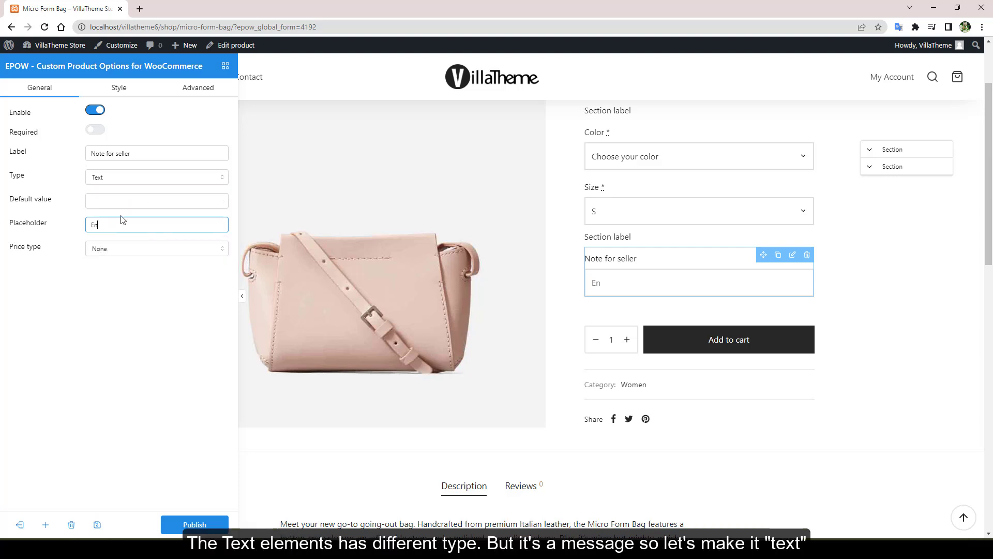
text(Enter your message here)
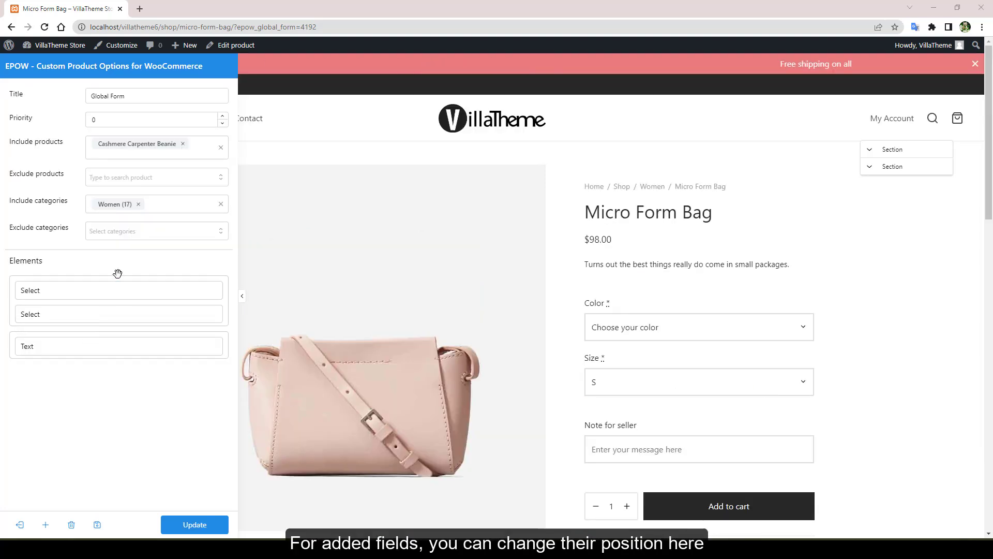
drag(110, 275, 107, 313)
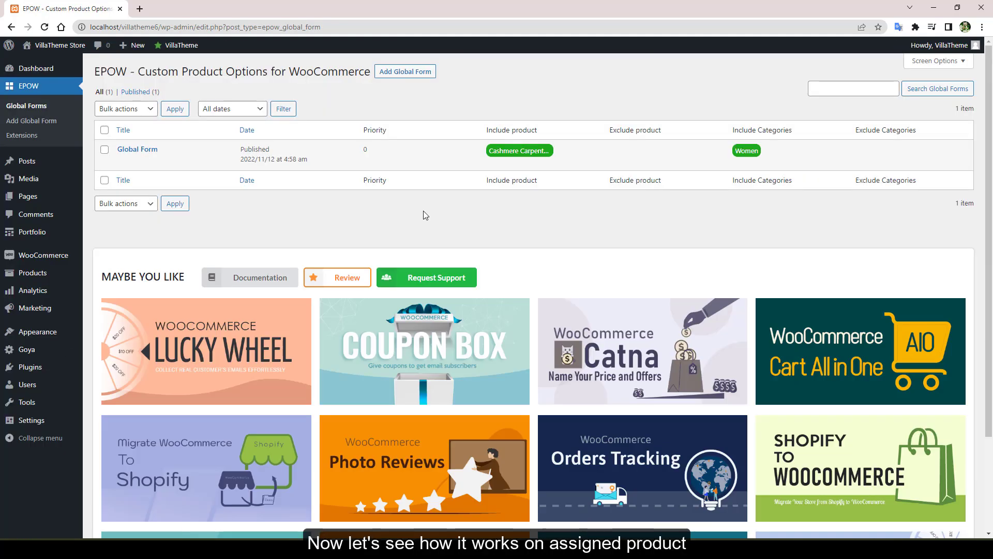
On the Cashmere Carpenter Beanie page, choose White ($10.00) and size L, add to cart, and check out
click(519, 151)
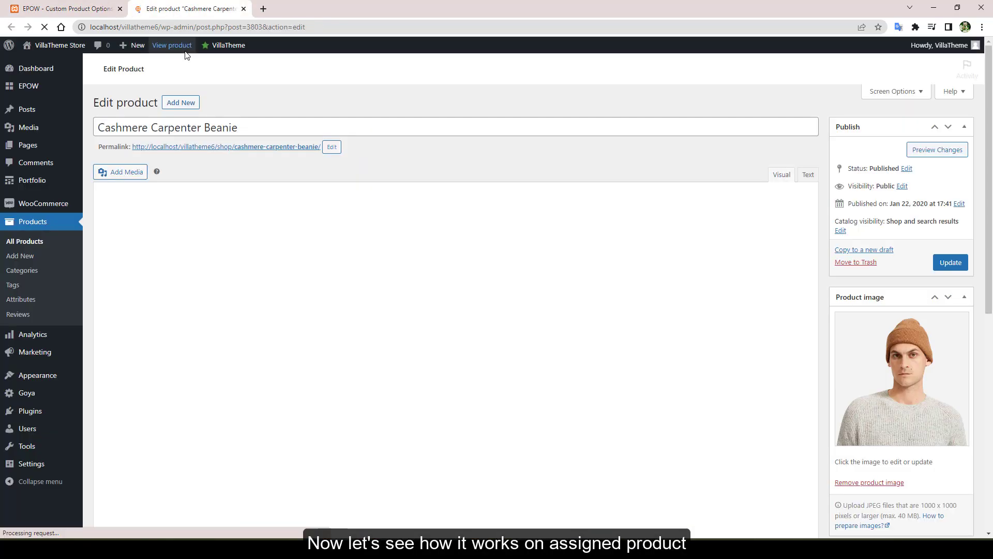
click(185, 51)
scroll(569, 207, down, 2)
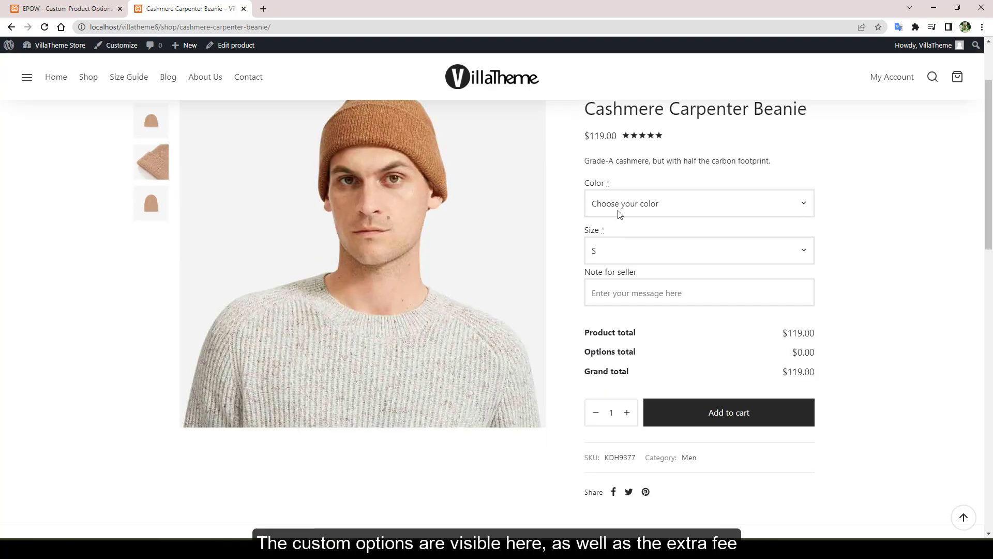
click(730, 201)
click(721, 236)
click(703, 253)
click(692, 293)
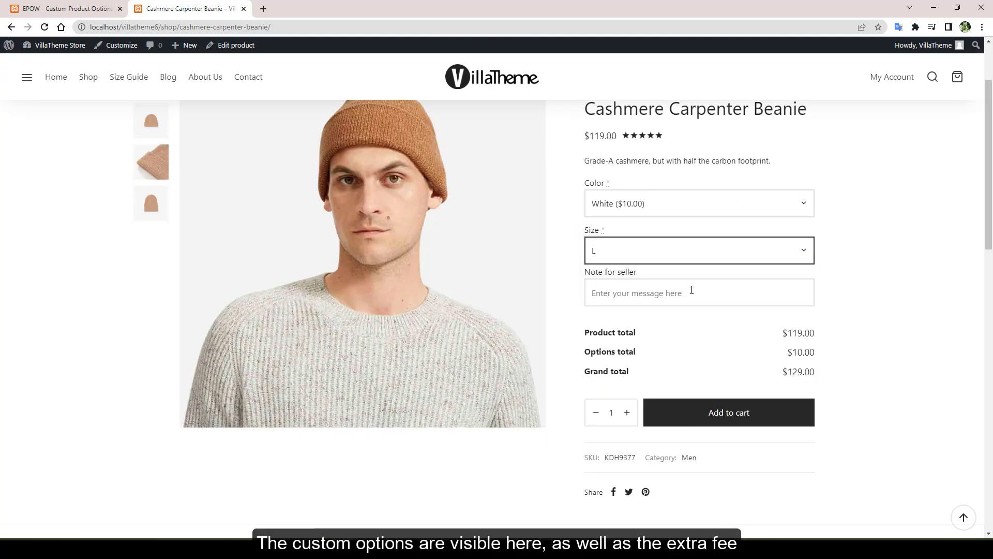
click(749, 416)
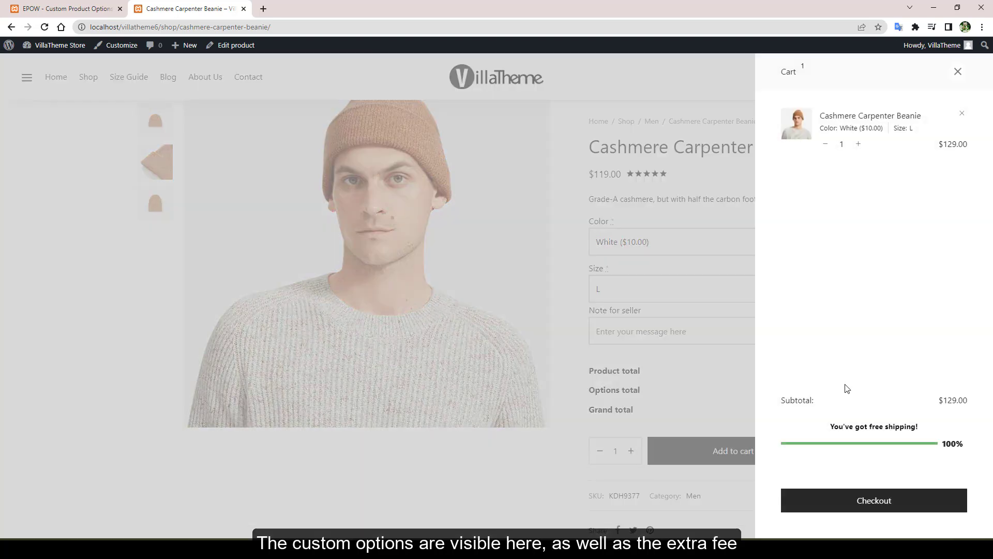
click(861, 507)
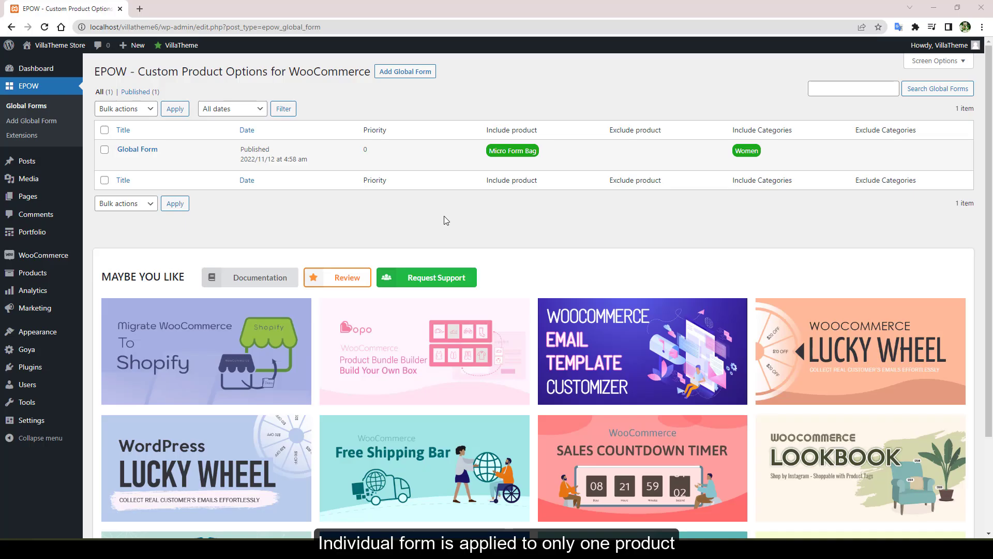
In Micro Form Bag's product editor, enable an individual EPOW form that excludes the global form
middle_click(522, 156)
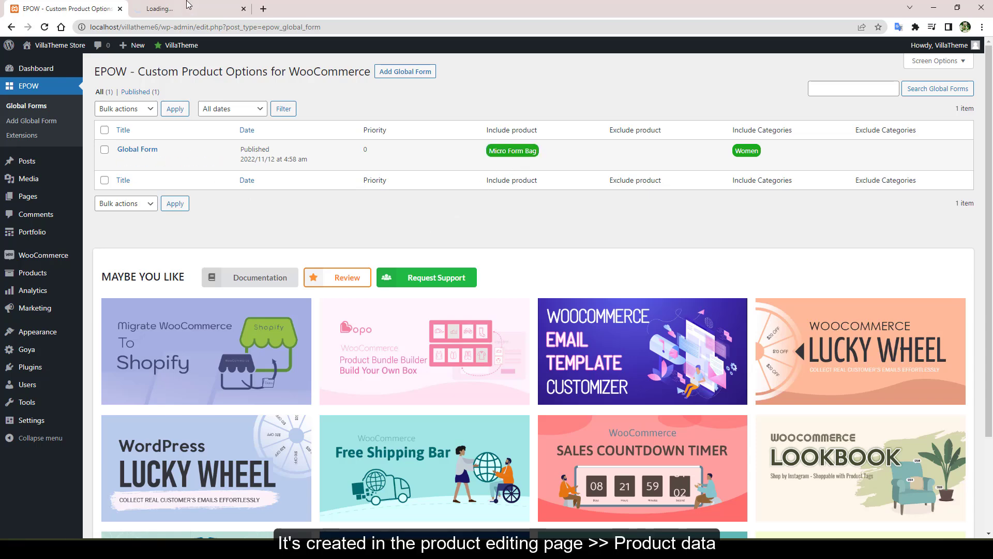
click(188, 6)
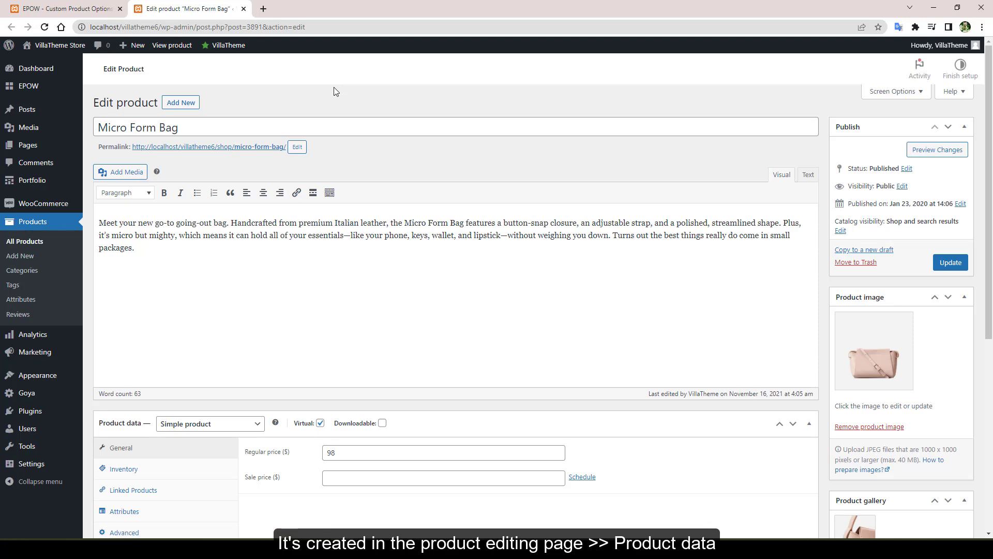
scroll(334, 87, down, 6)
click(166, 244)
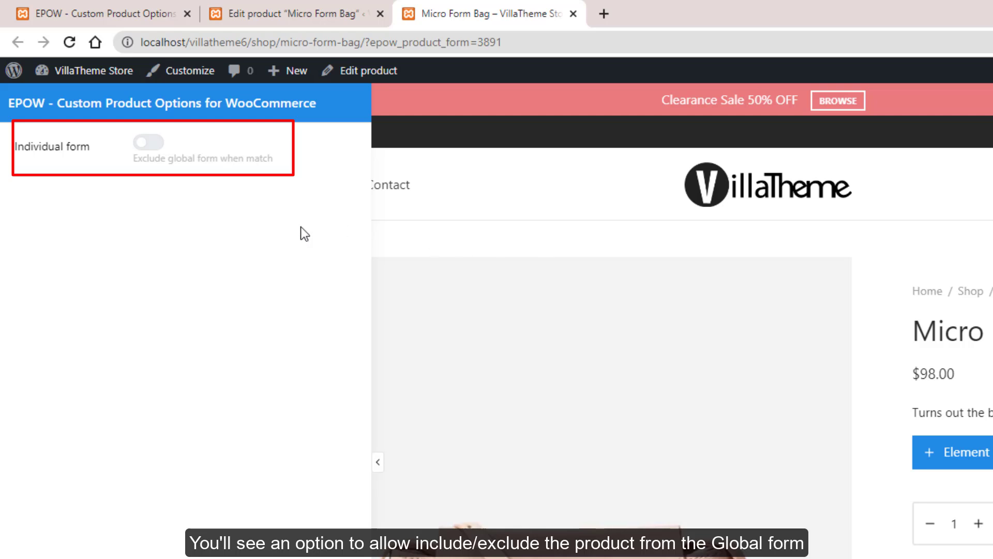
click(148, 143)
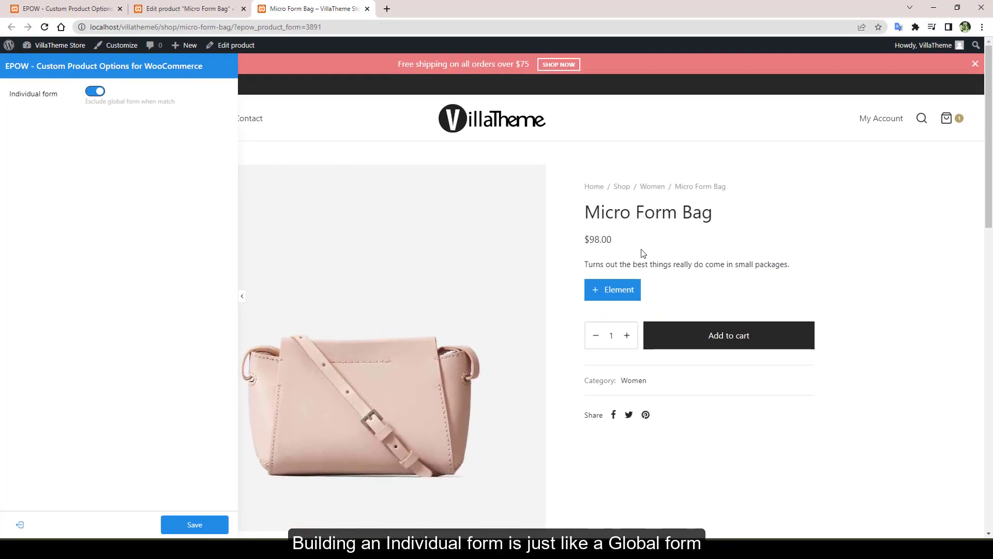
Add a 'Shoulder strap material' radio element with vertical direction and Flat pricing
click(634, 292)
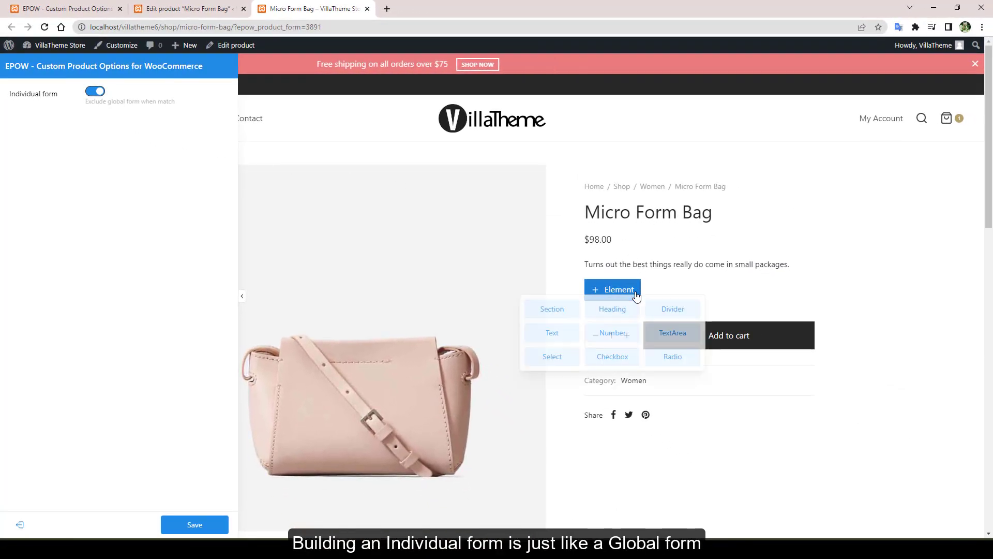
click(684, 358)
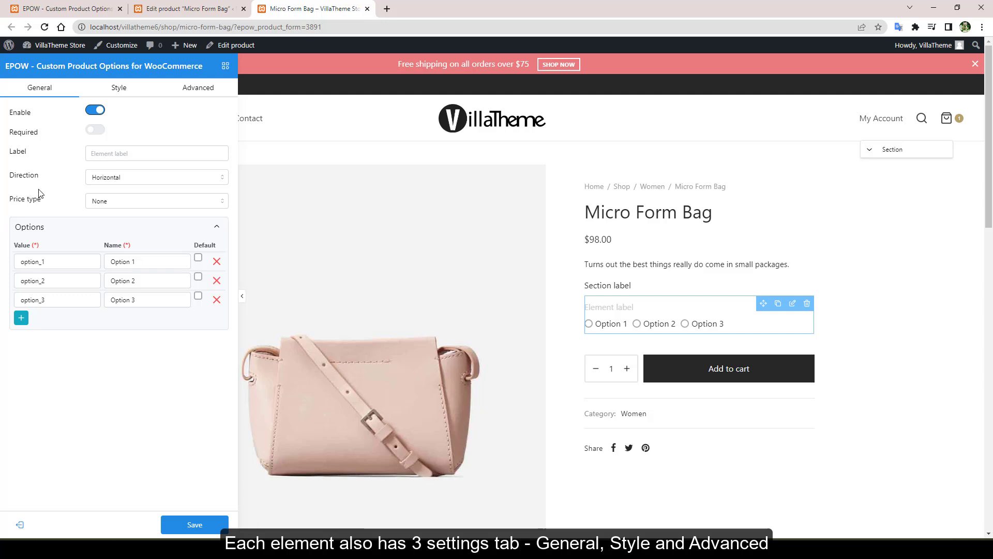
click(102, 151)
text(Shoulder)
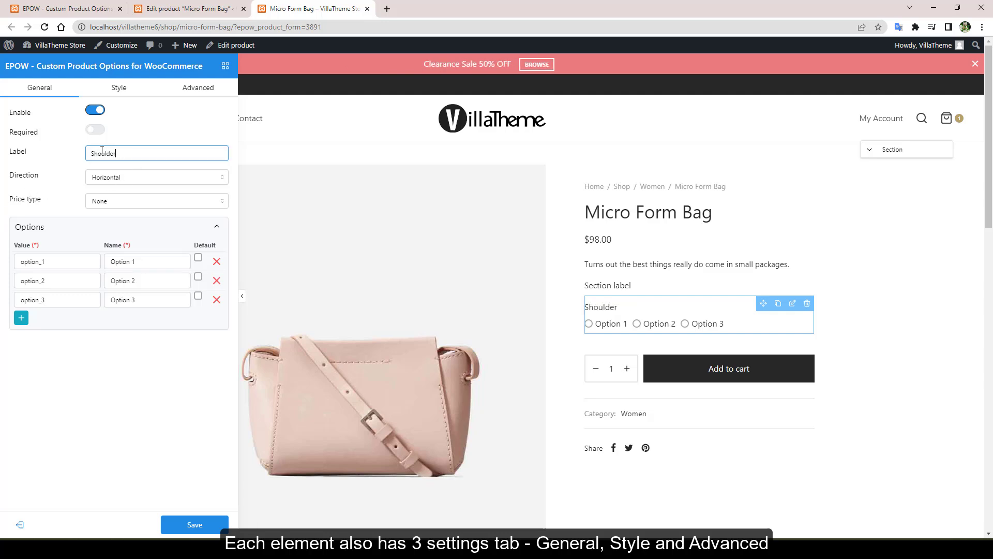
text( strap ma)
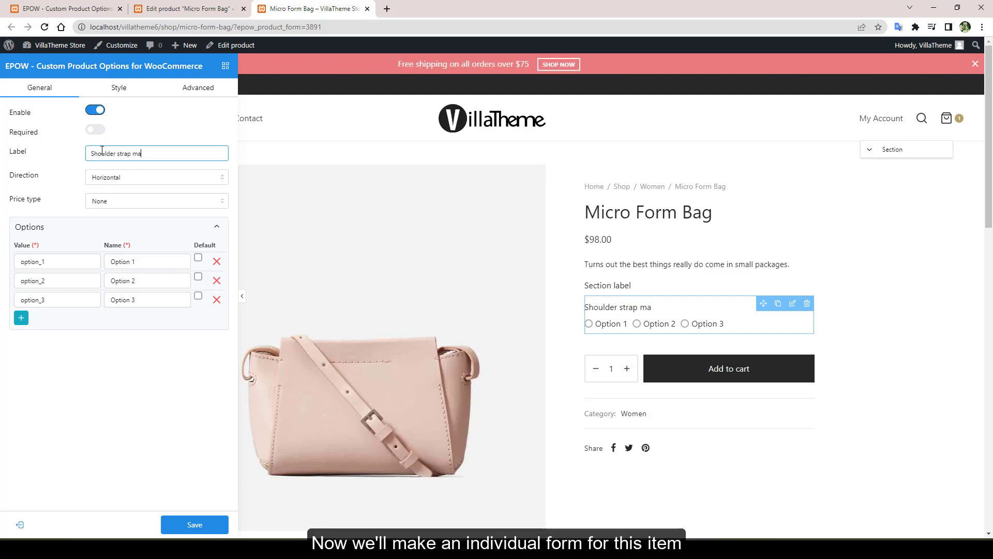
text(terial)
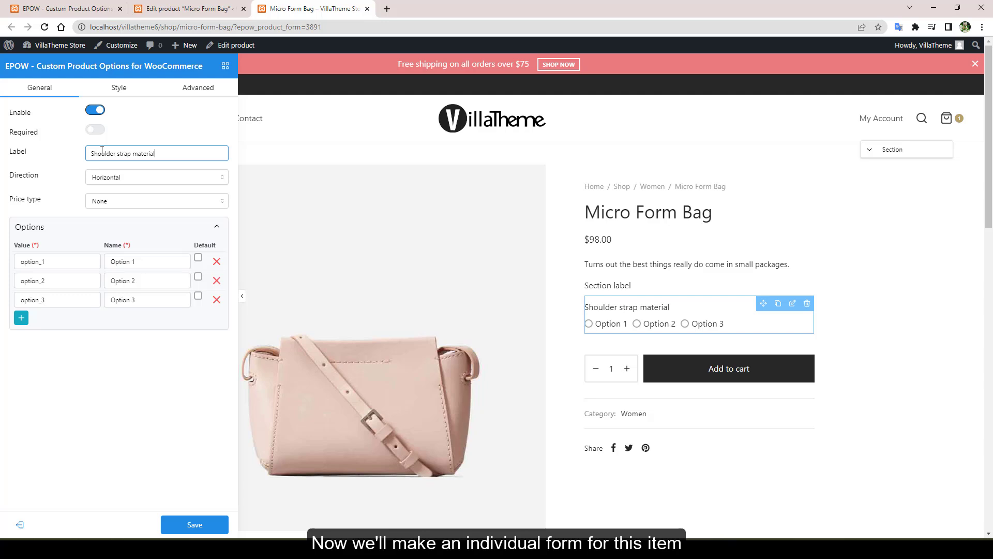
click(107, 179)
click(102, 215)
click(107, 206)
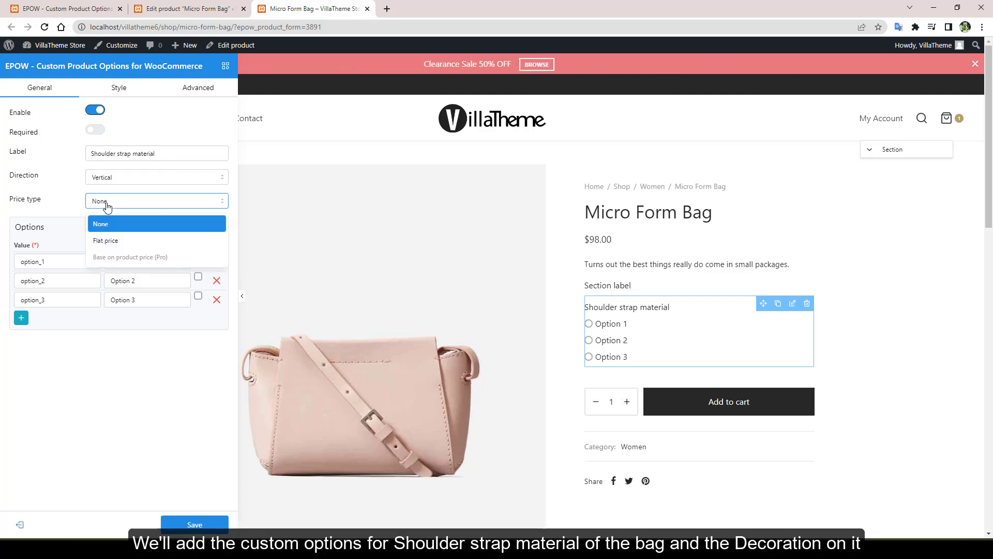
click(110, 241)
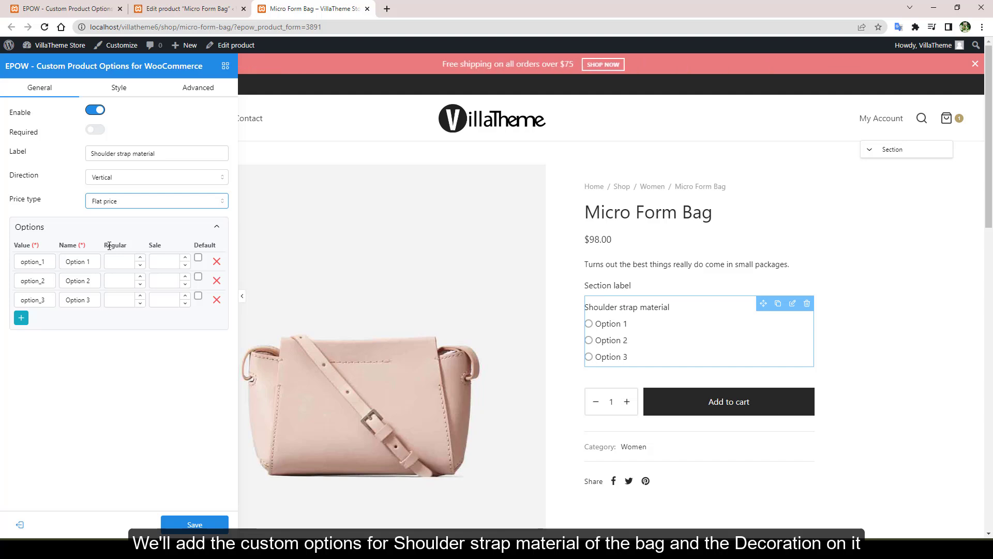
Name the radio options Leather ($10) and Chain string, and remove the third option
triple_click(84, 260)
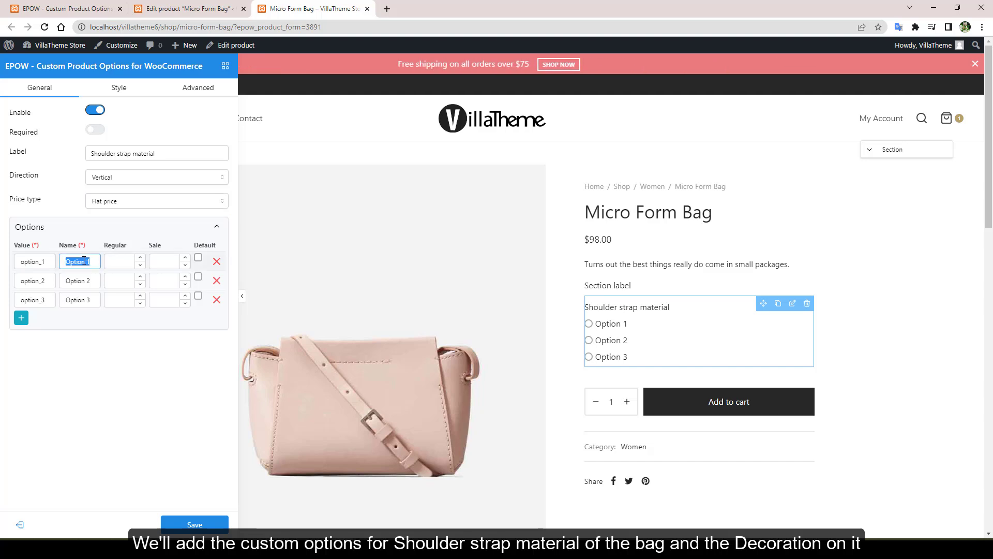
text(Leather)
triple_click(84, 281)
text(Chain string)
click(217, 299)
click(119, 261)
text(10)
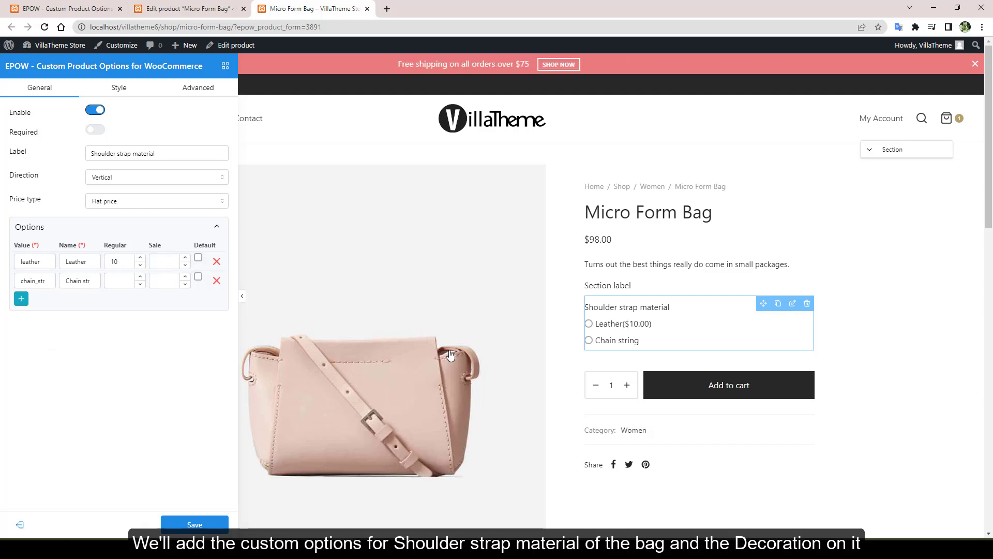
Add a Decoration dropdown with options Screenprint and Embroidery only
click(698, 348)
click(642, 393)
click(122, 153)
text(Decoration)
click(125, 177)
triple_click(148, 261)
text(Screenprint)
click(138, 284)
triple_click(138, 281)
text(Embroidery)
click(216, 300)
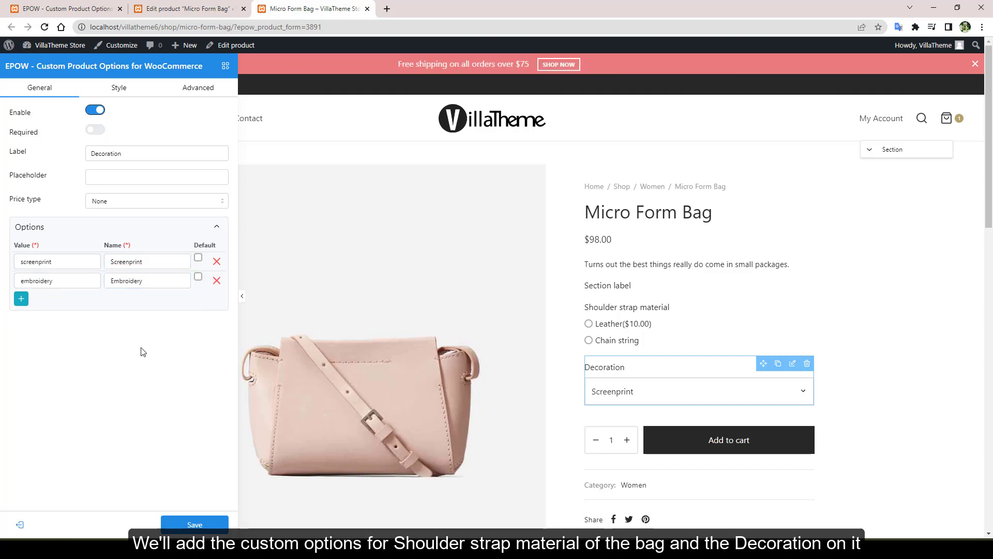
Clear the section's label text
click(608, 286)
triple_click(139, 134)
key(BackSpace)
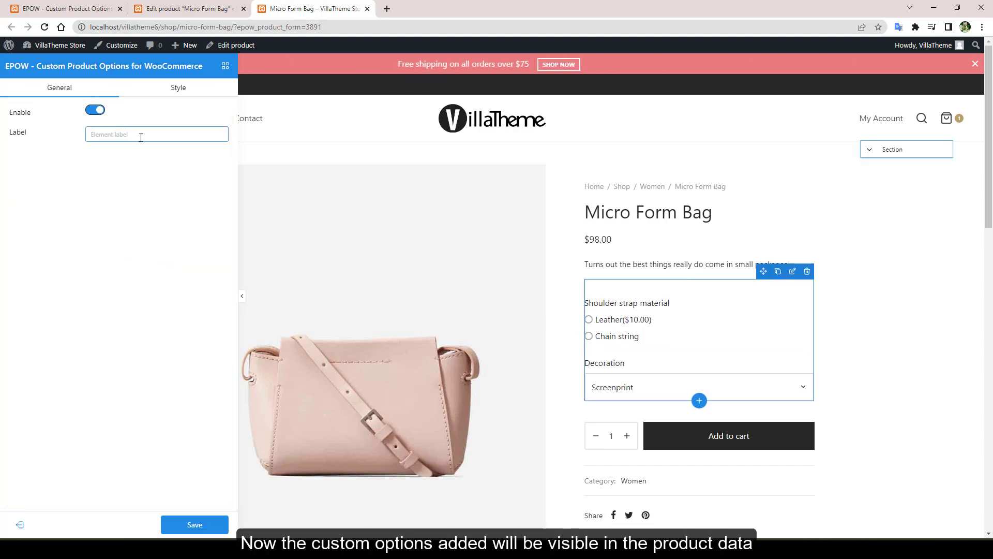
Save the individual form and exit back to the product edit page
click(186, 532)
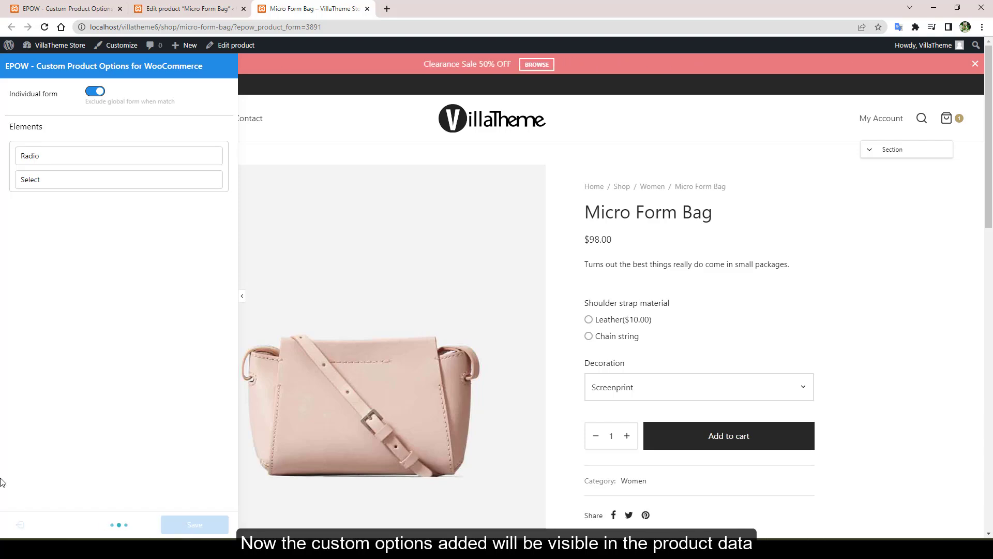
click(20, 524)
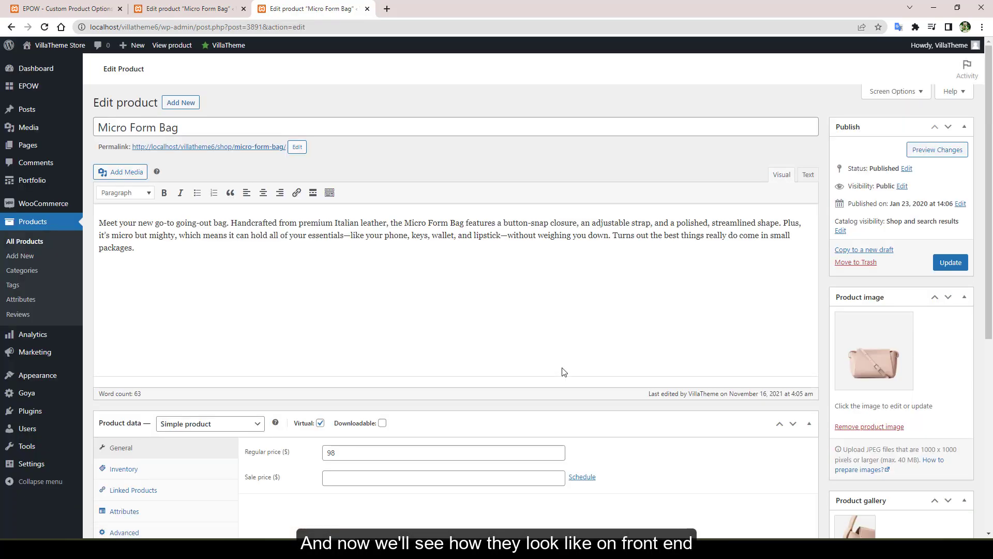
scroll(560, 368, down, 5)
click(181, 302)
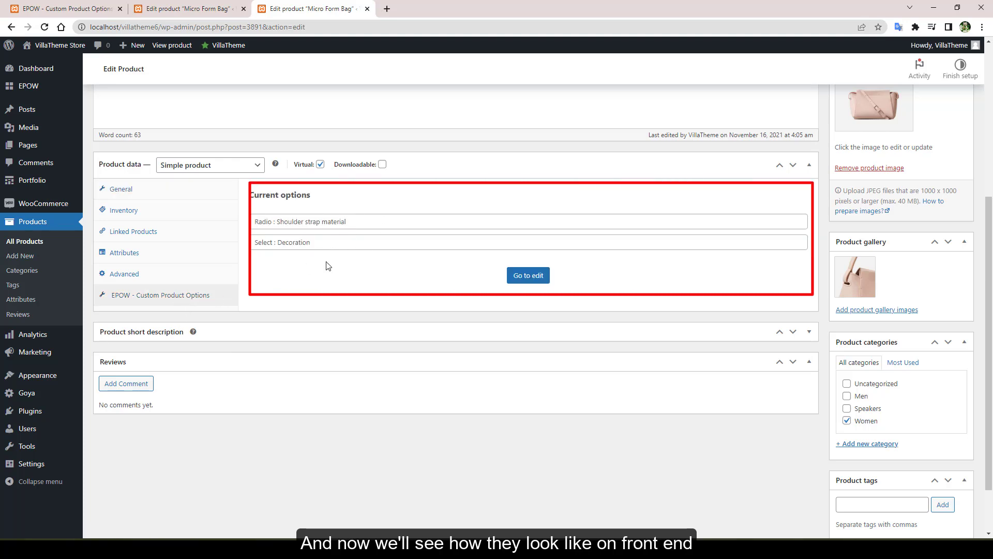
On the storefront, try Leather and Chain string straps and Embroidery then Screenprint decoration
click(162, 49)
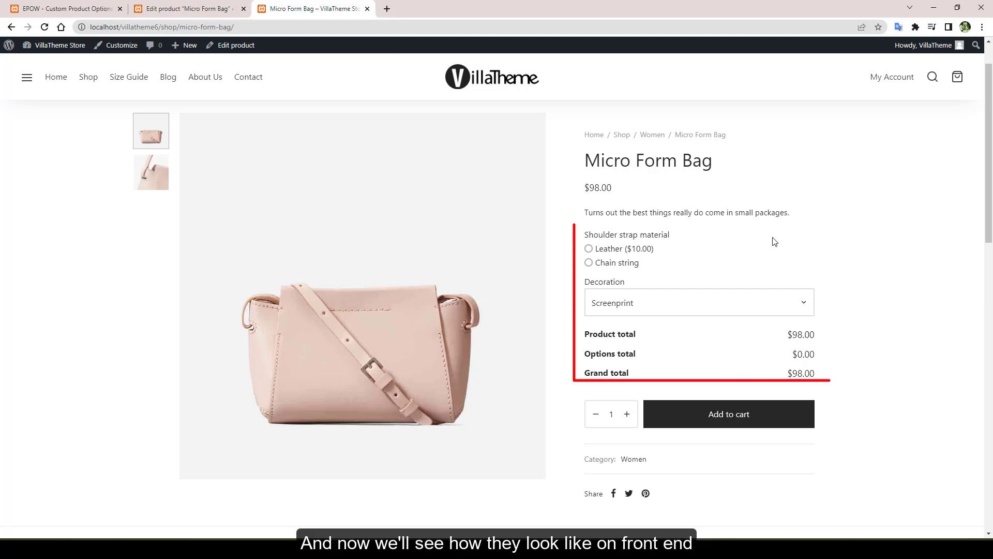
click(589, 249)
click(621, 263)
click(627, 301)
click(626, 334)
click(637, 304)
click(632, 323)
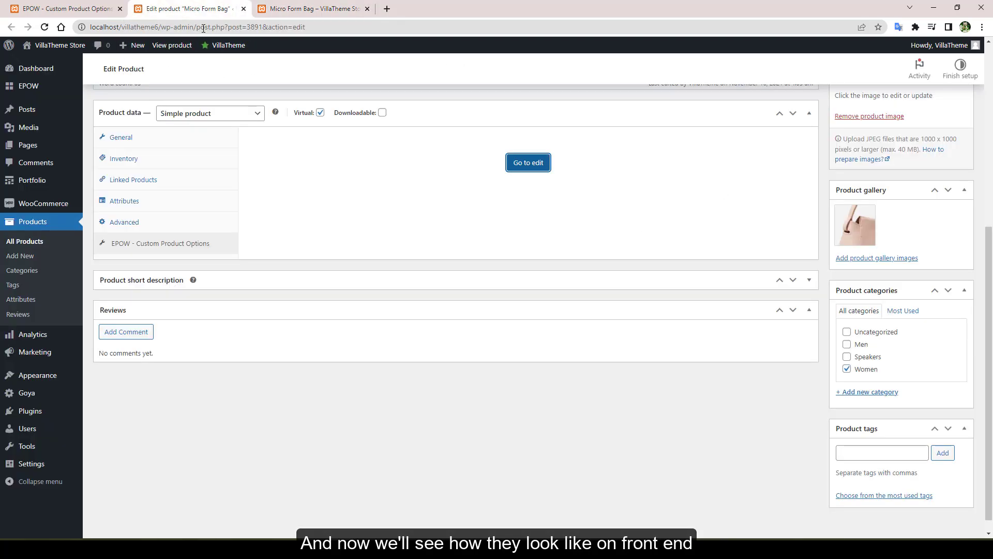
Switch off Individual form so the global form applies too, save, and reload the product page
click(530, 162)
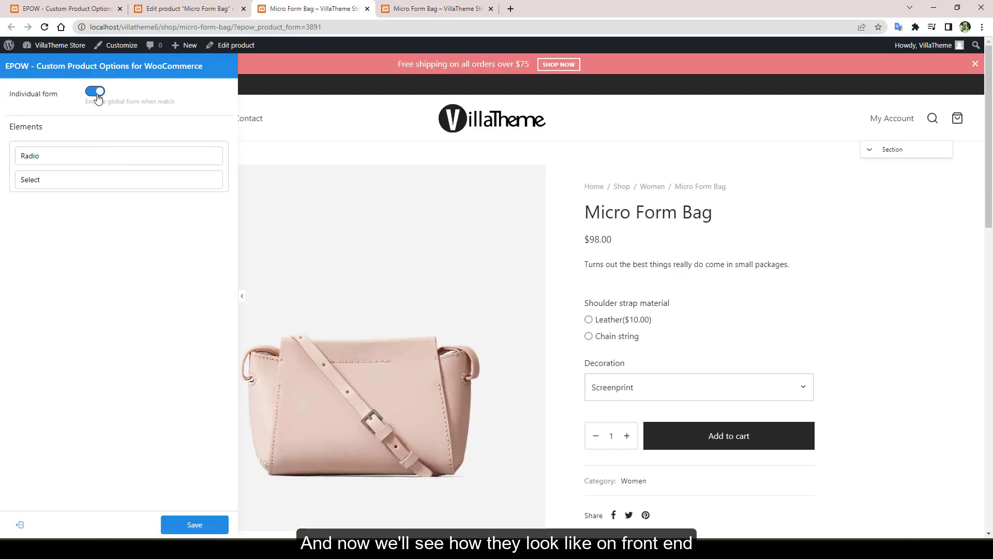
click(95, 91)
click(195, 524)
click(393, 3)
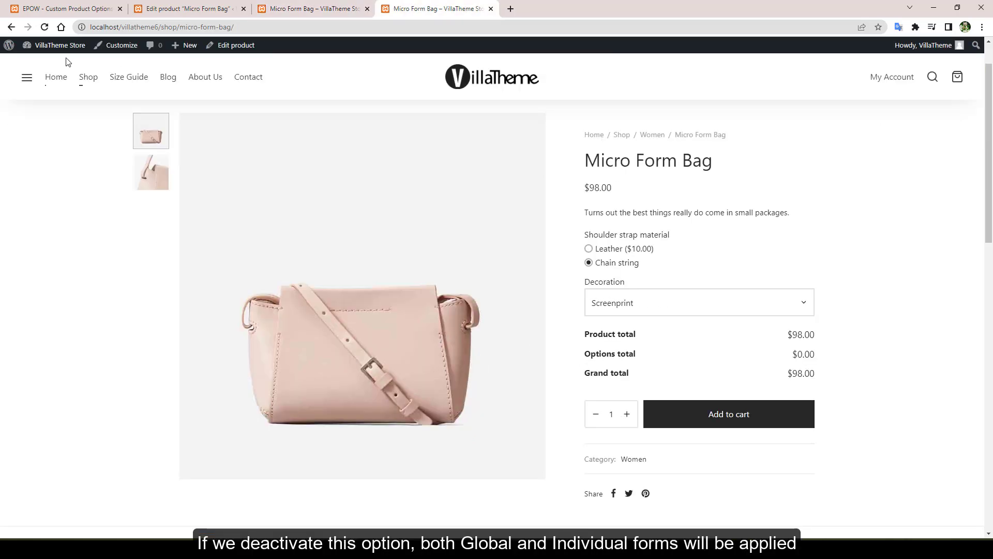
click(45, 26)
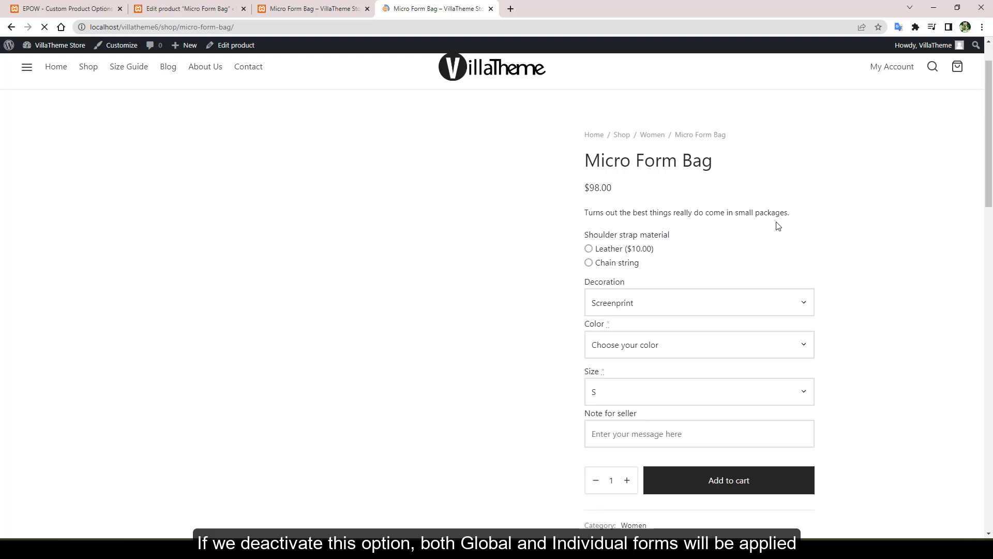
scroll(839, 249, down, 2)
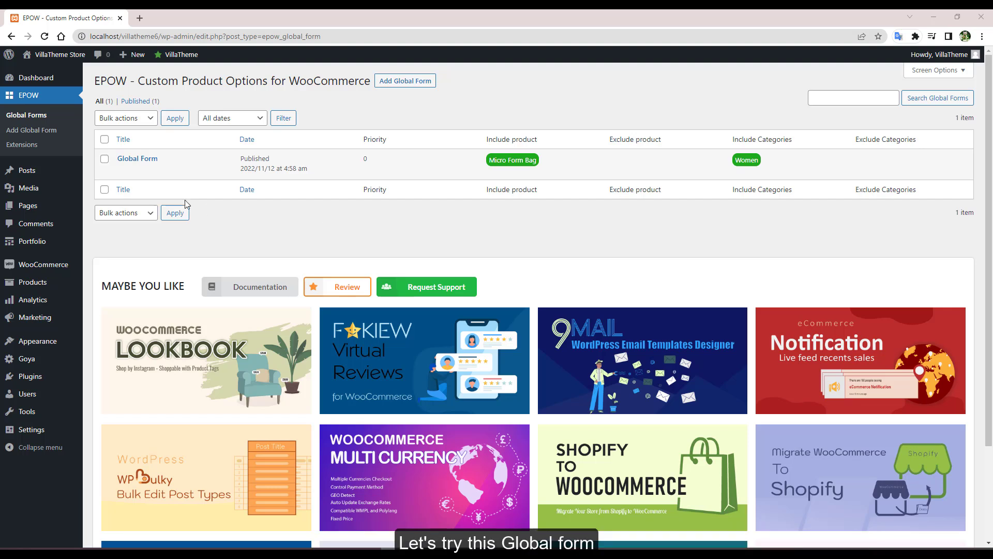
Open the Global Form and check the Color field's Display setting, leaving it on Show
click(136, 159)
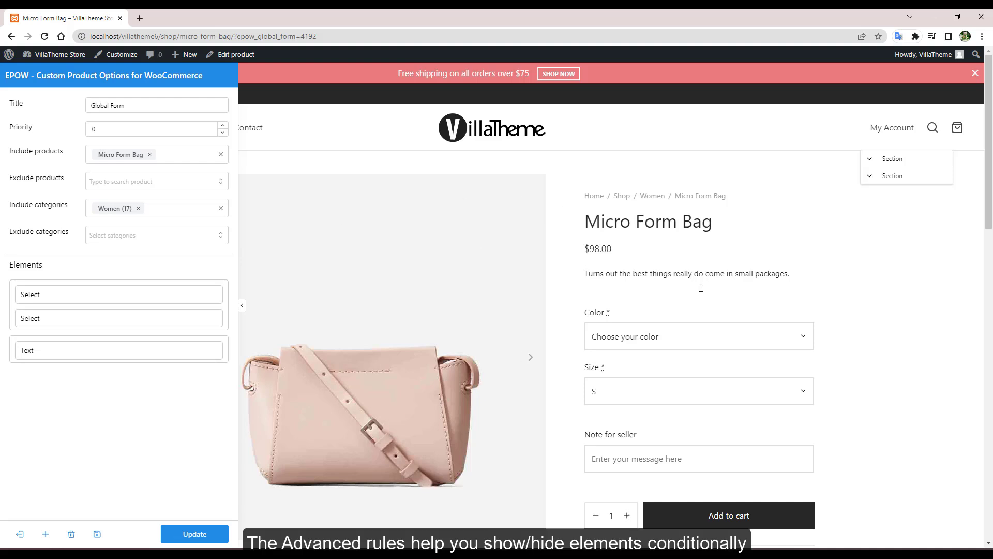
click(672, 323)
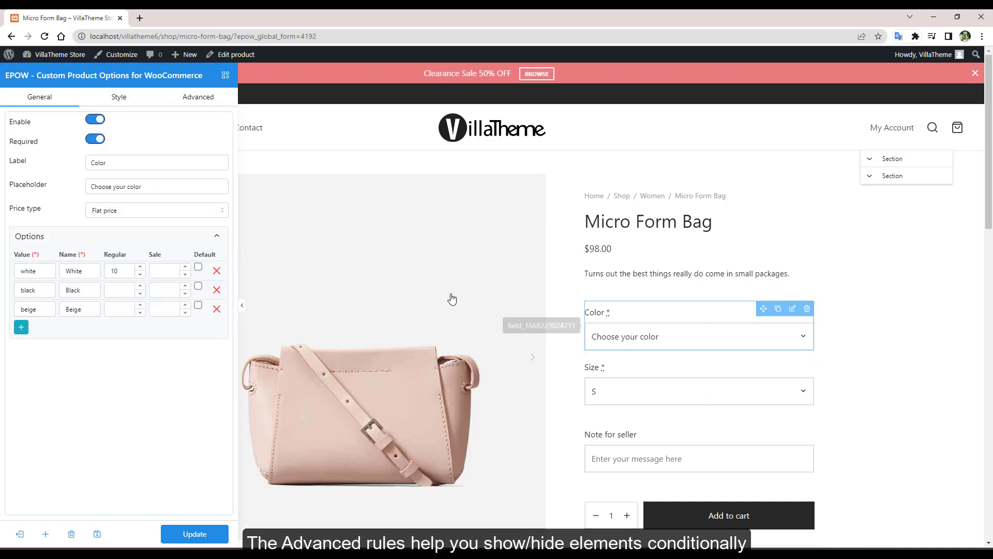
click(210, 101)
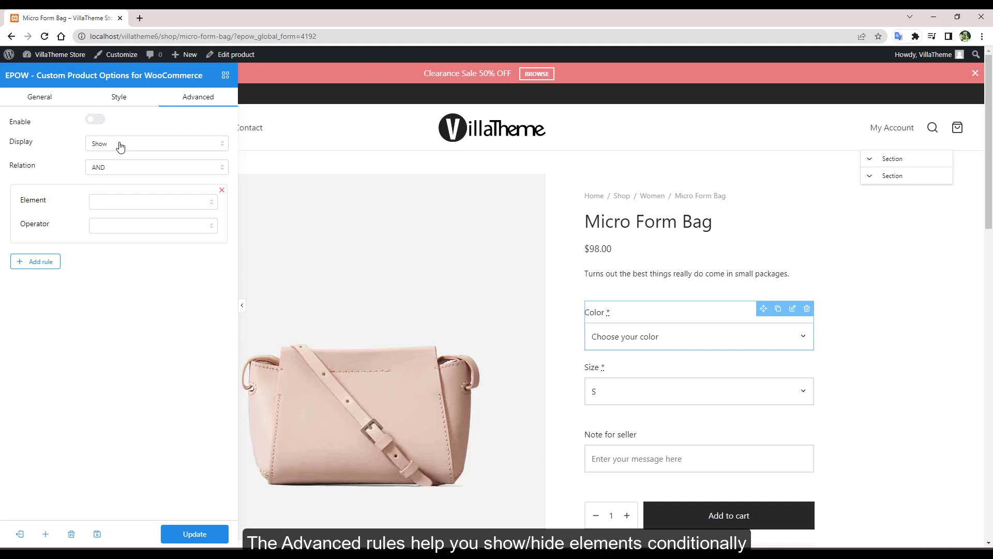
click(120, 145)
click(120, 145)
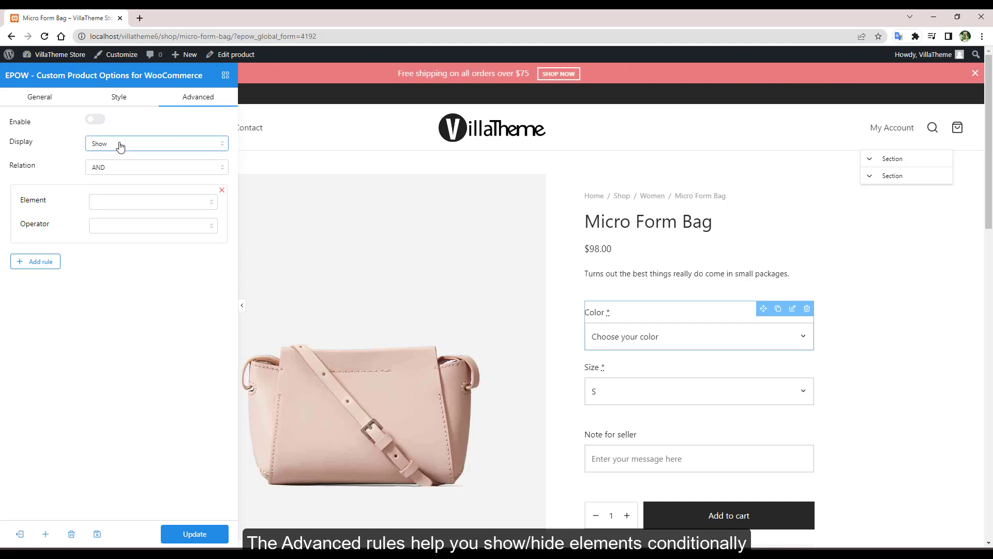
click(771, 218)
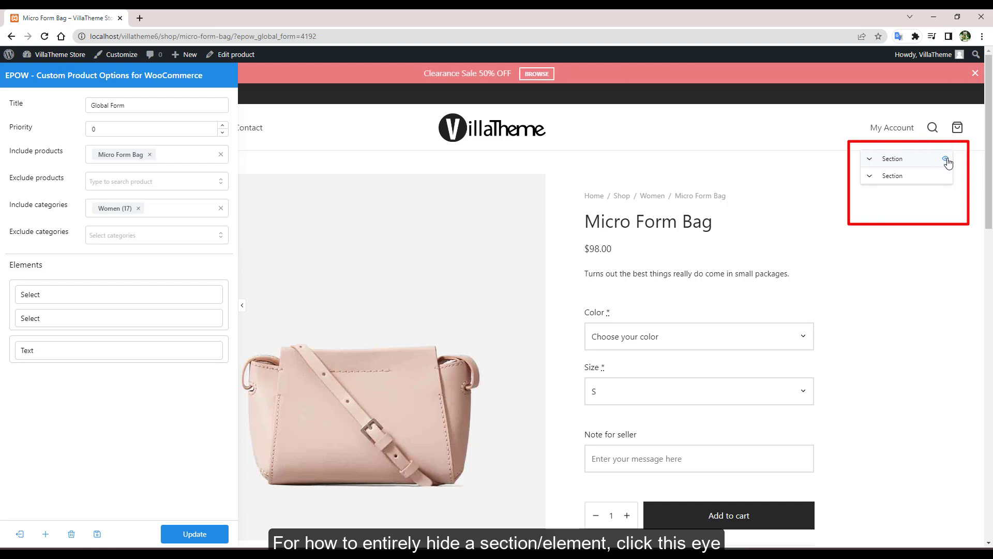
click(947, 160)
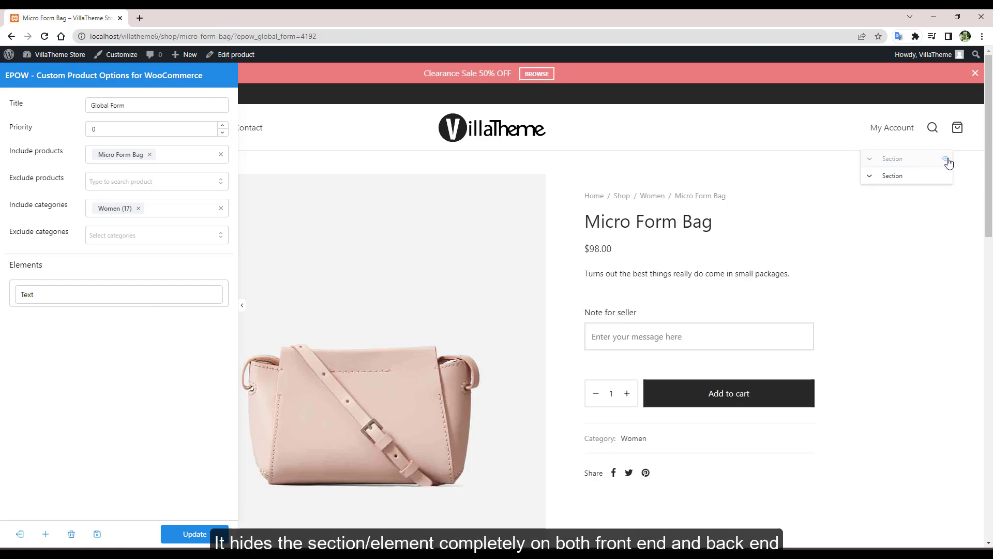
click(946, 160)
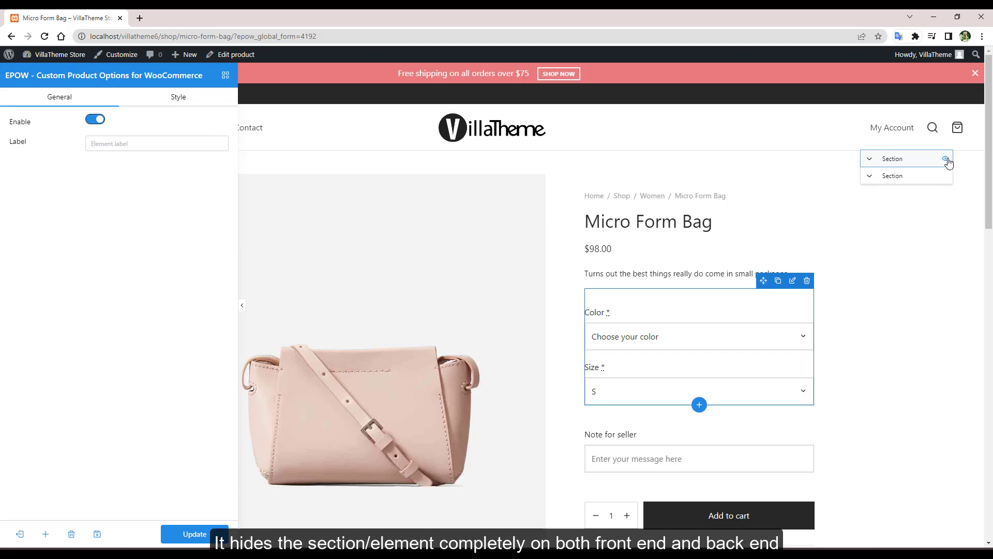
click(871, 161)
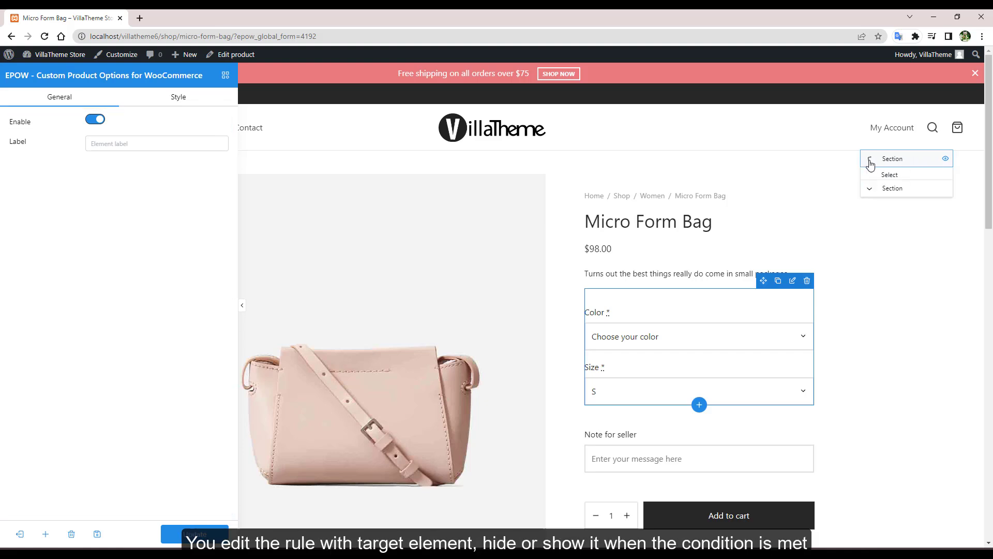
click(946, 177)
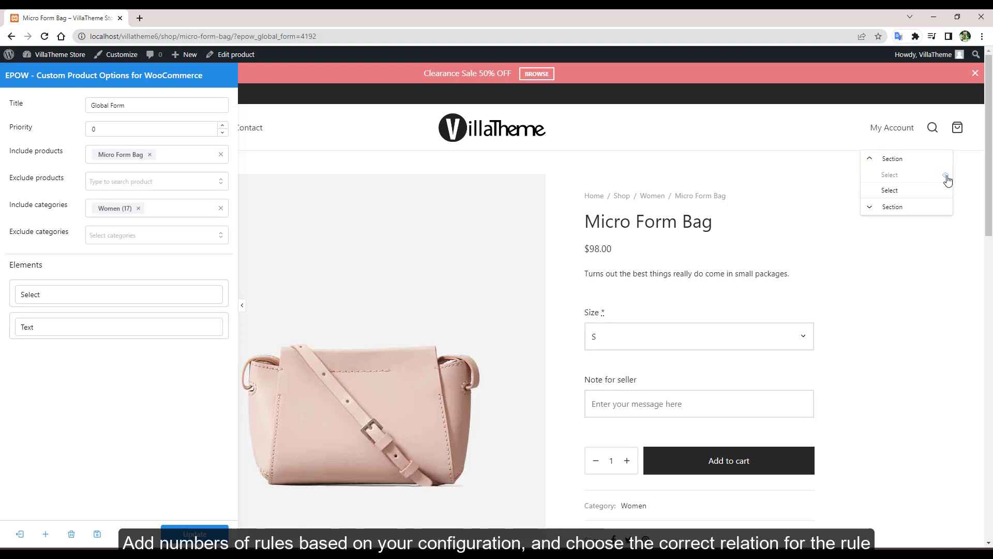
click(946, 176)
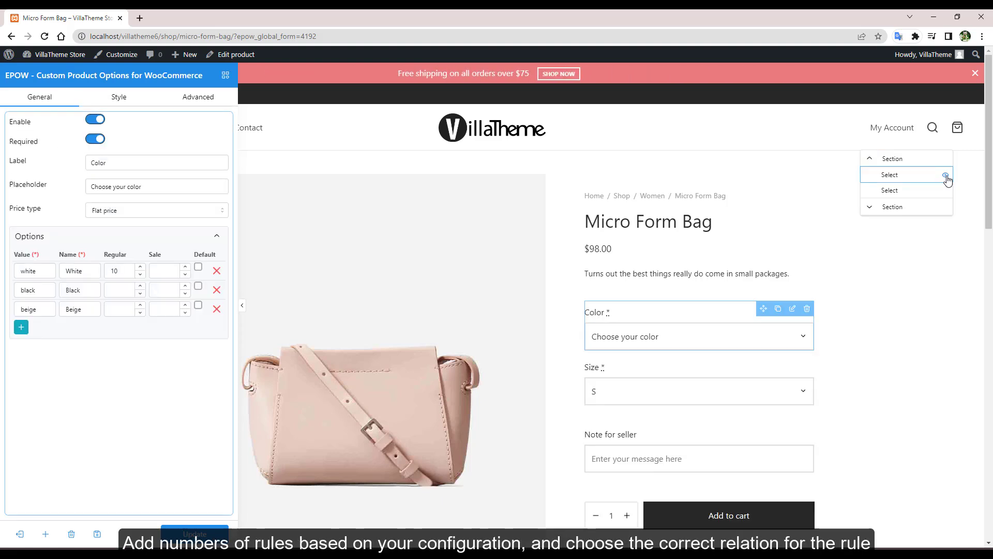
click(893, 276)
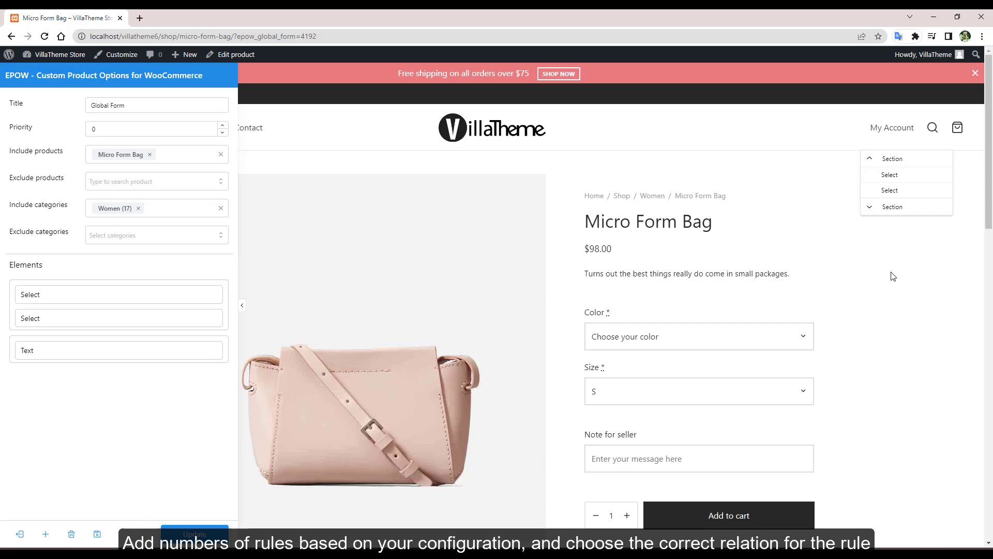
Enable conditional display on the Color field with Display set to Show and relation AND
click(696, 319)
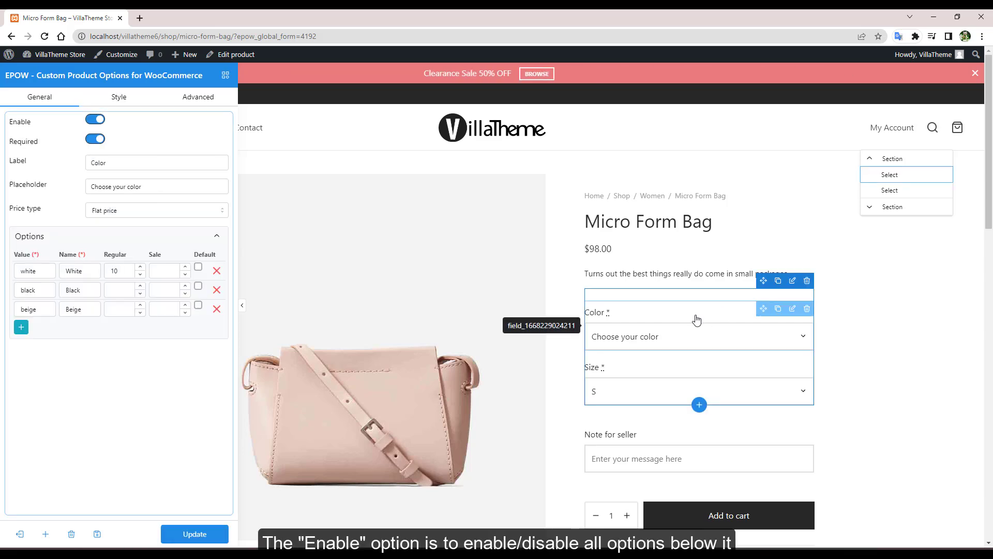
click(191, 101)
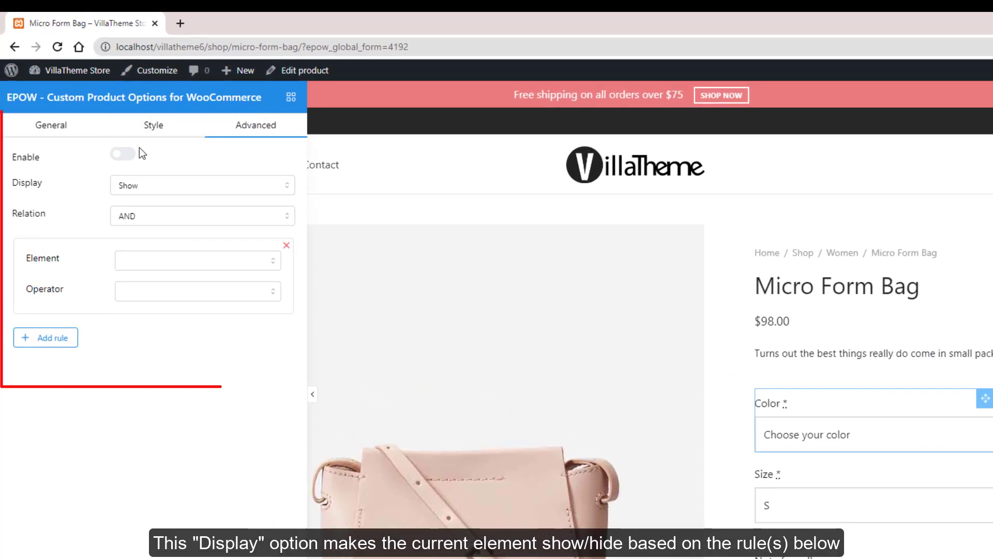
click(127, 155)
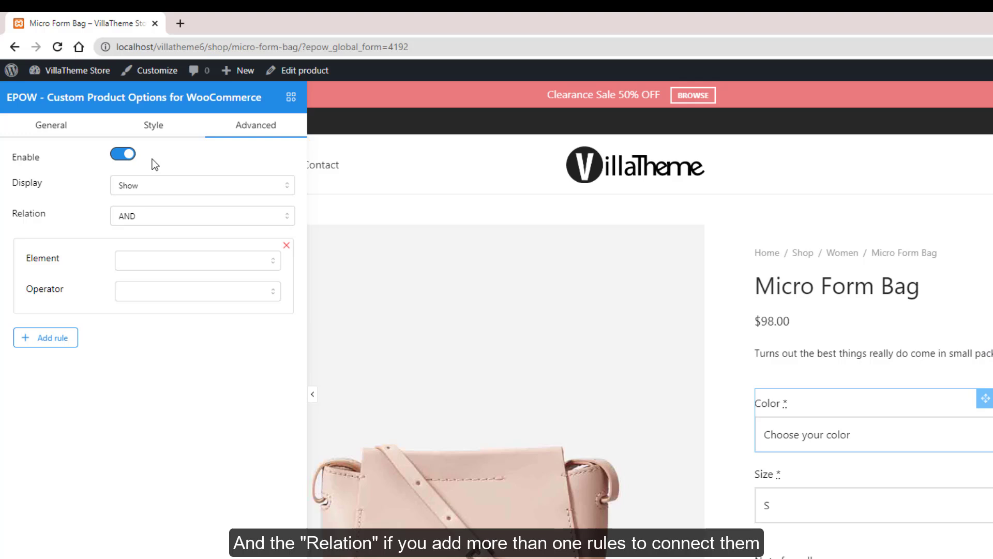
click(130, 186)
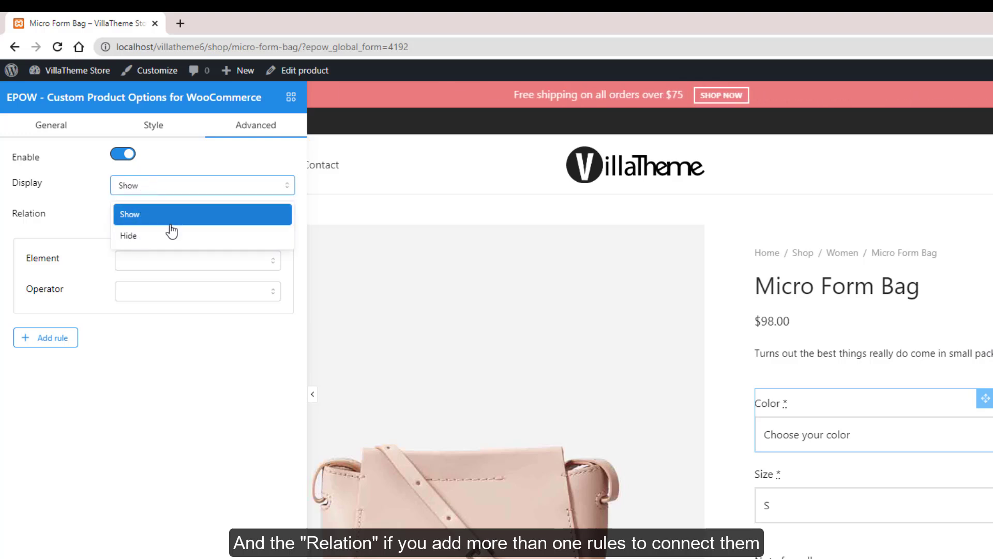
click(184, 215)
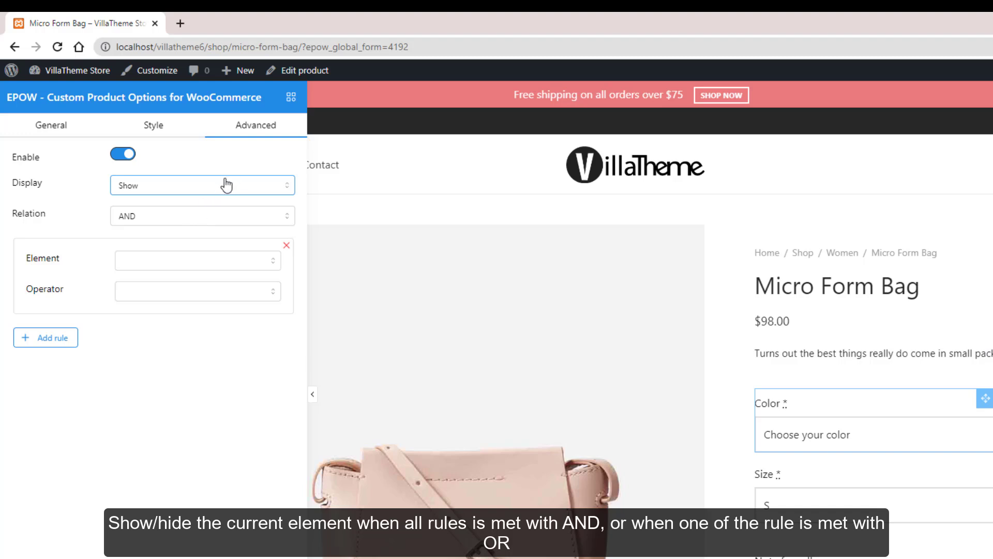
click(195, 217)
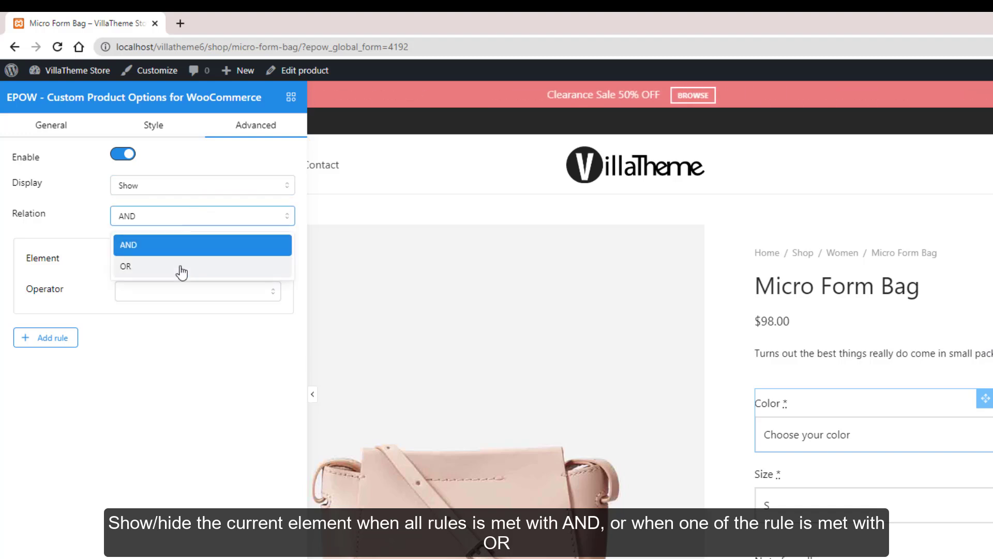
click(211, 246)
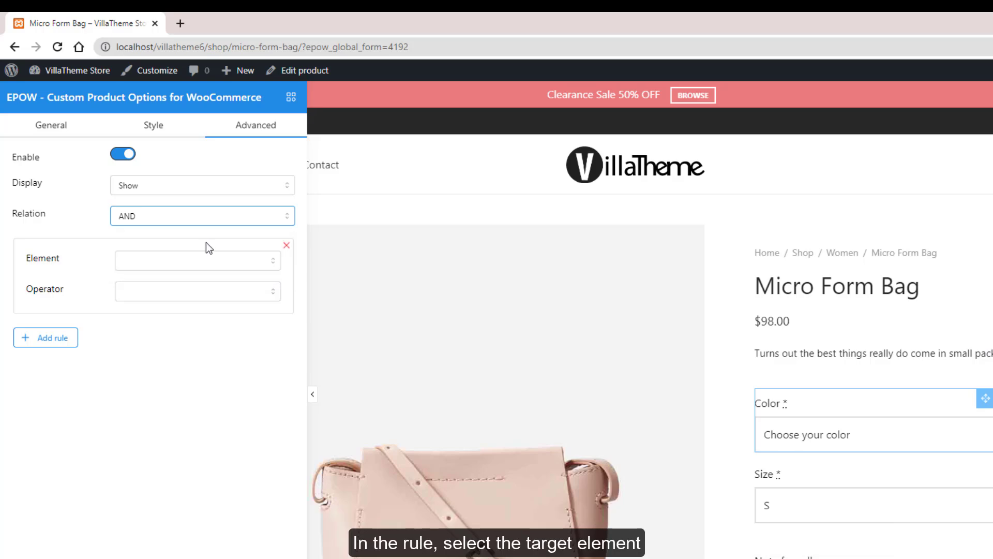
Add a second condition rule and point the two rules at Size and Note for seller
click(36, 342)
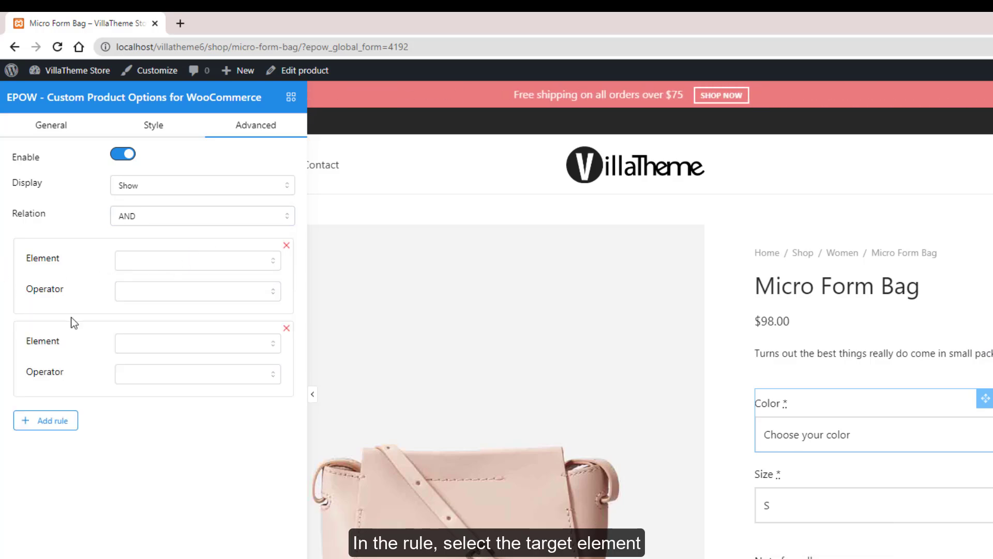
click(176, 266)
click(129, 288)
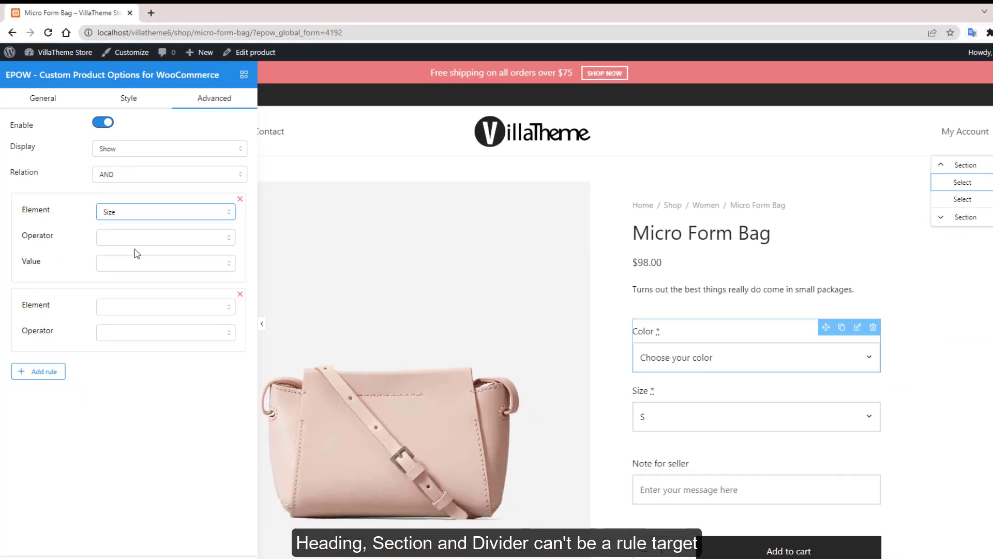
click(118, 304)
click(113, 355)
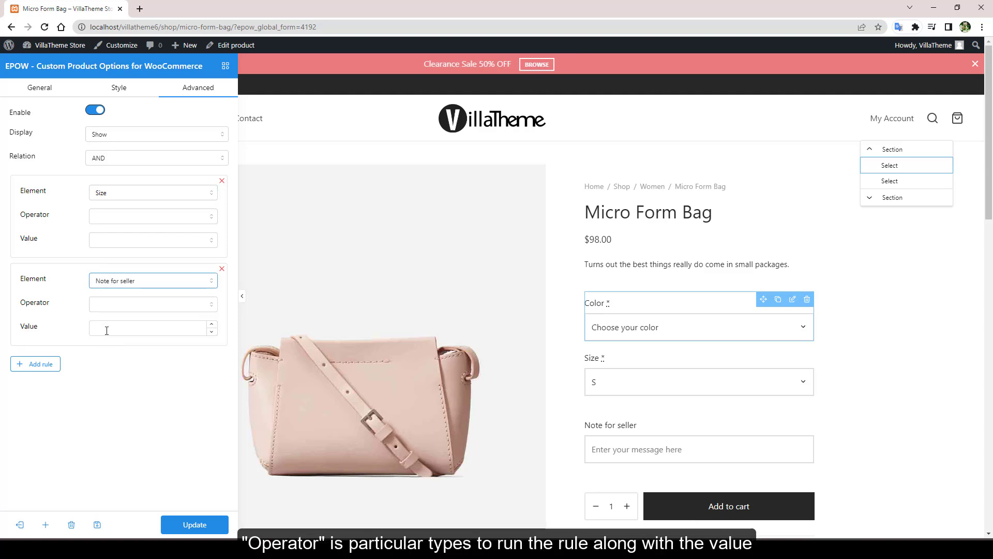
Review both rules' operator and value choices, leaving them blank
click(143, 221)
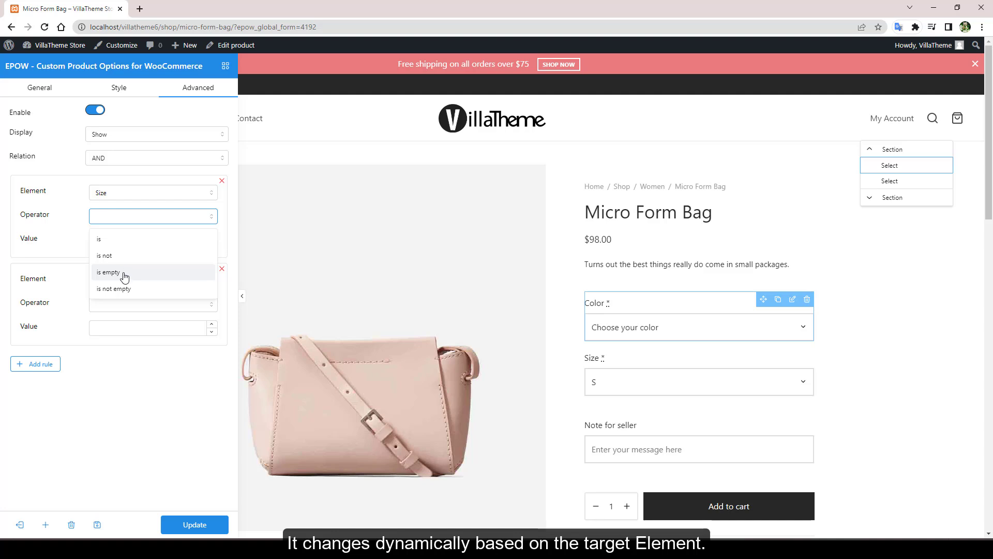
click(151, 213)
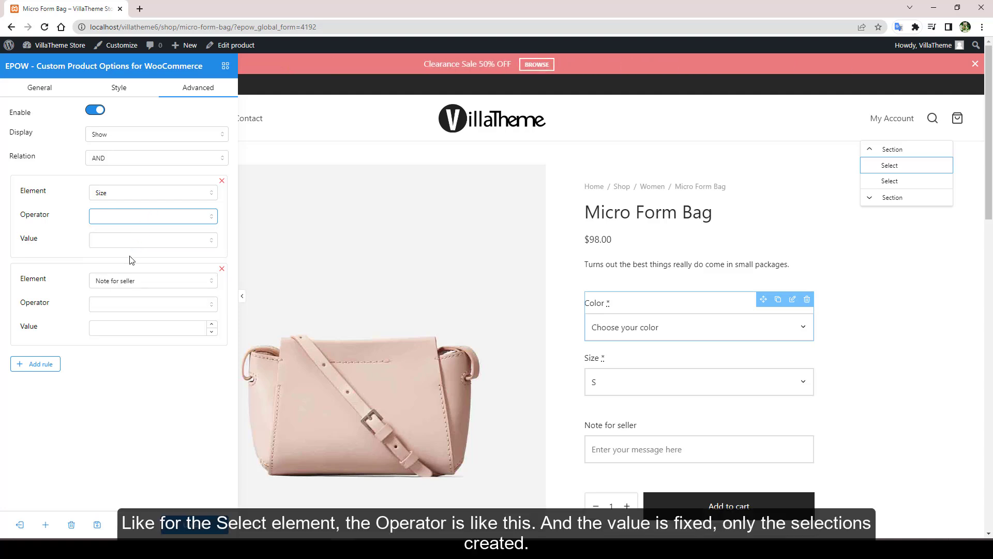
click(123, 304)
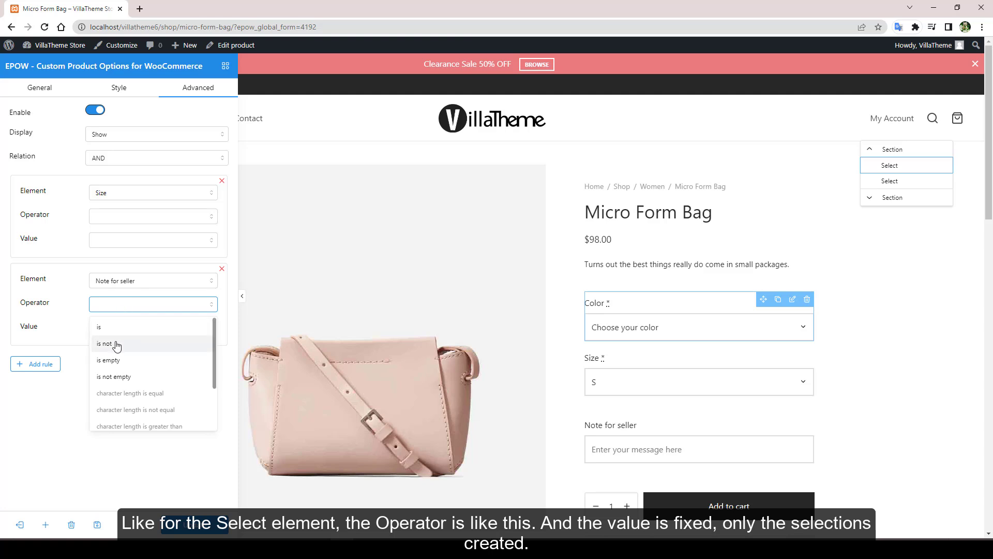
scroll(116, 345, down, 2)
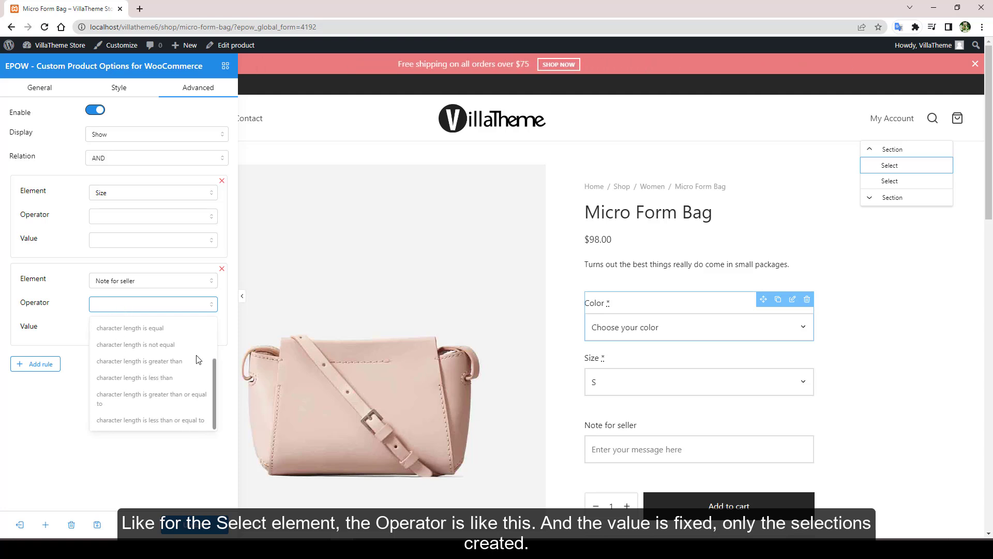
scroll(199, 359, up, 3)
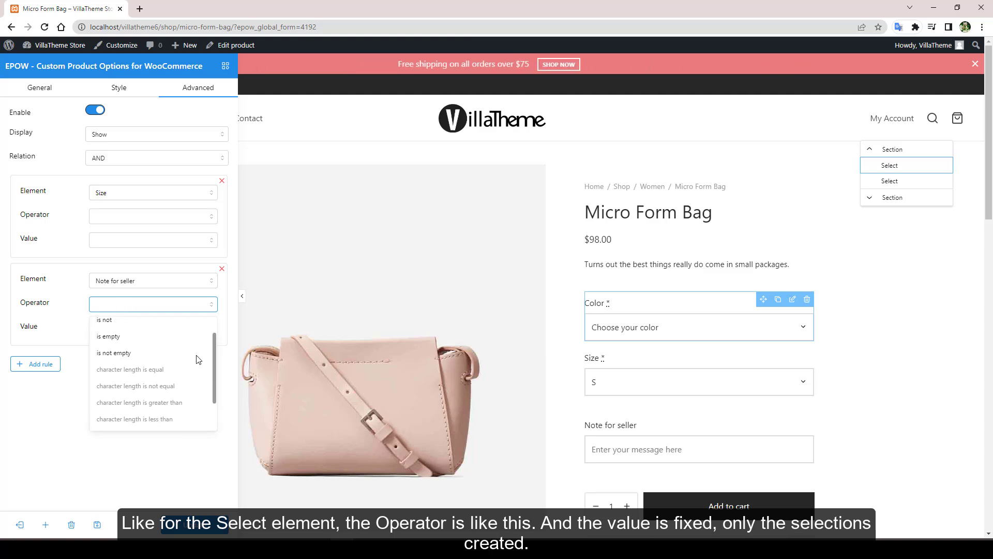
click(189, 306)
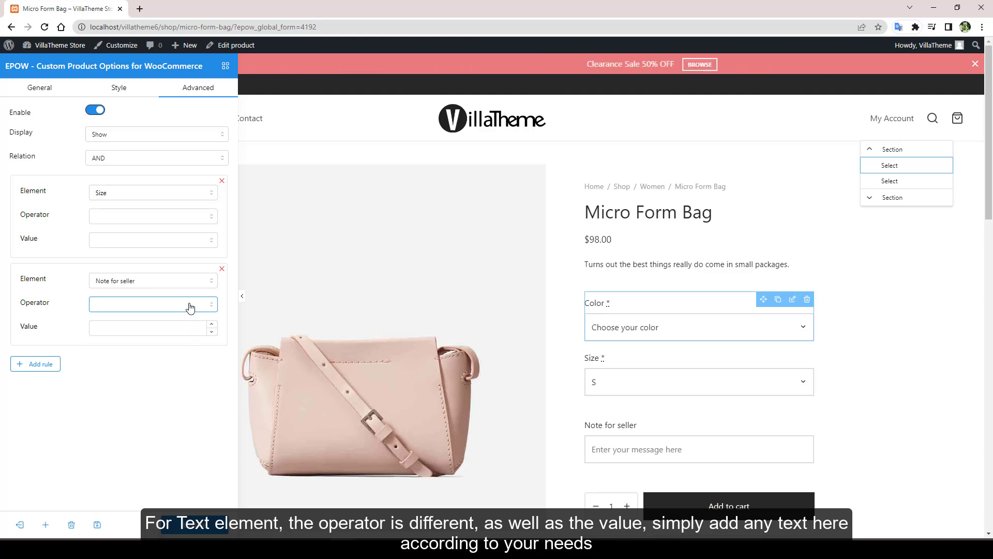
click(176, 244)
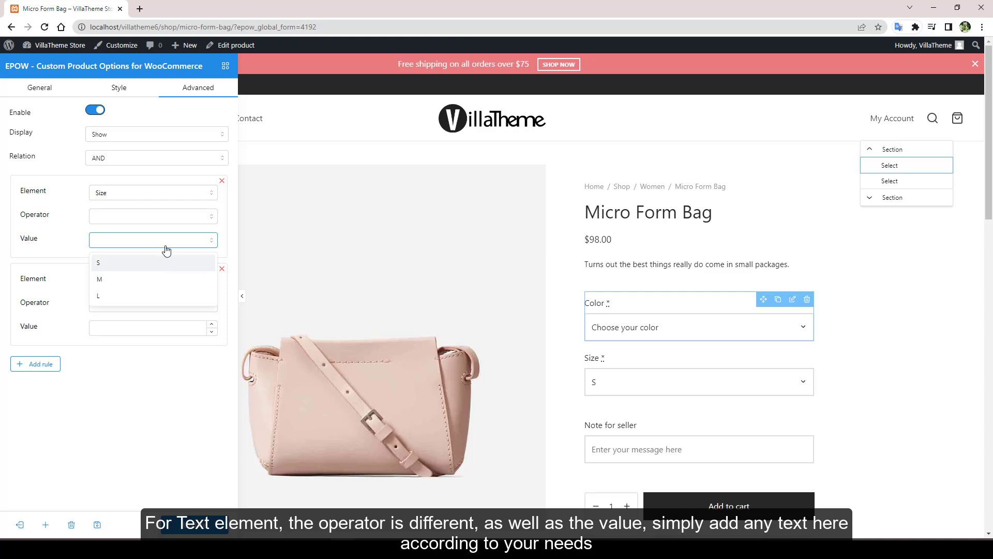
click(156, 278)
click(141, 329)
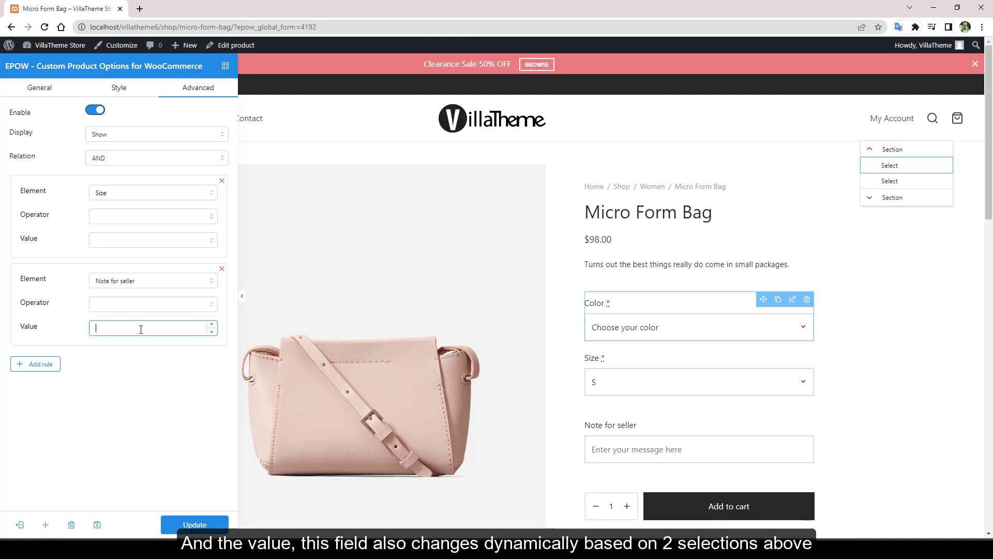
Add a new section below Note for seller containing a checkbox group
click(860, 268)
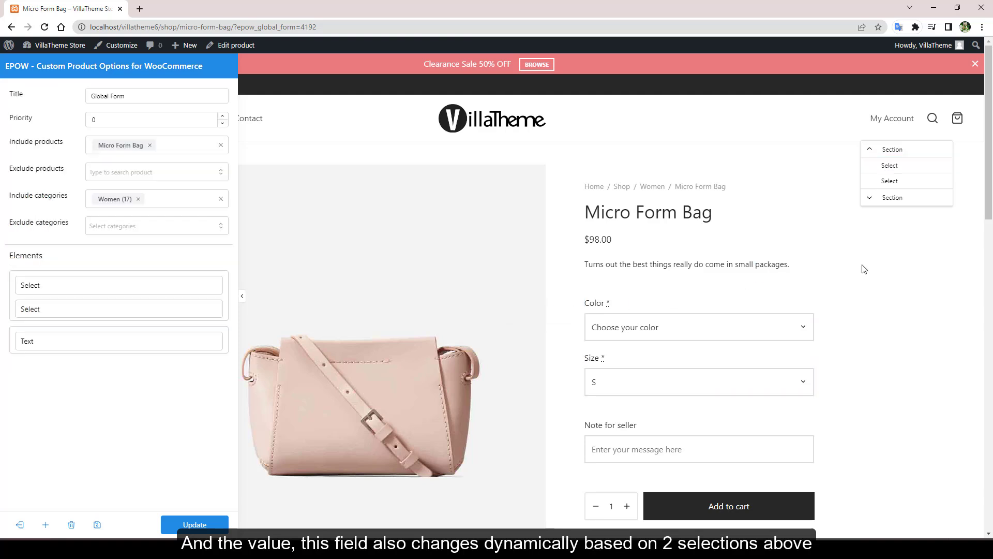
scroll(860, 268, down, 3)
click(699, 315)
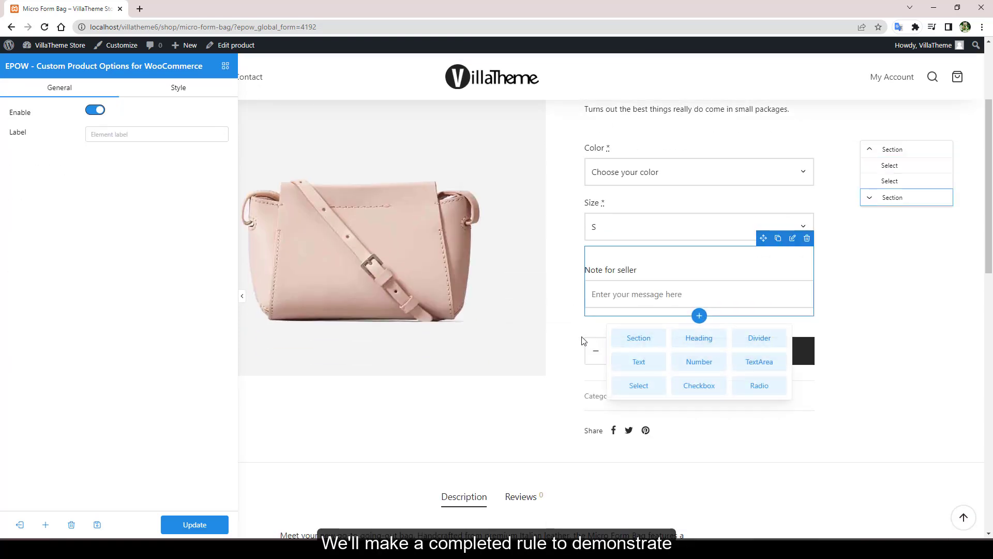
click(636, 337)
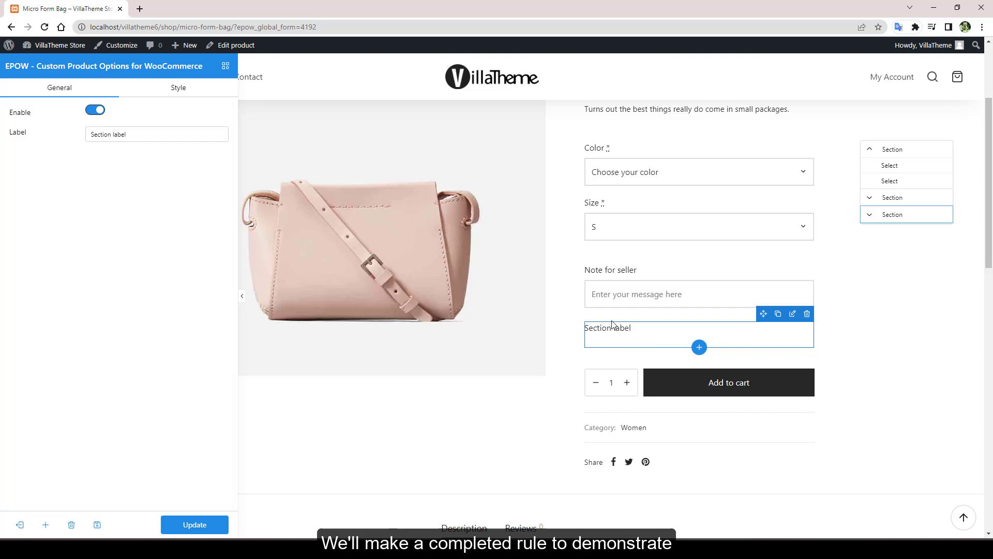
click(699, 347)
click(711, 425)
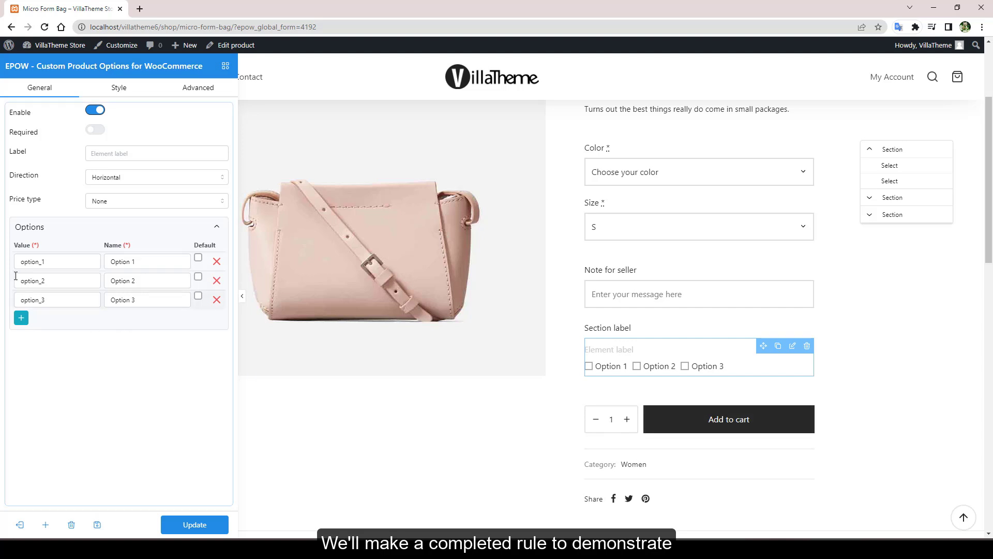
Label the checkbox group Decoration with vertical direction and Flat price type
click(158, 153)
text(Decoration)
click(121, 176)
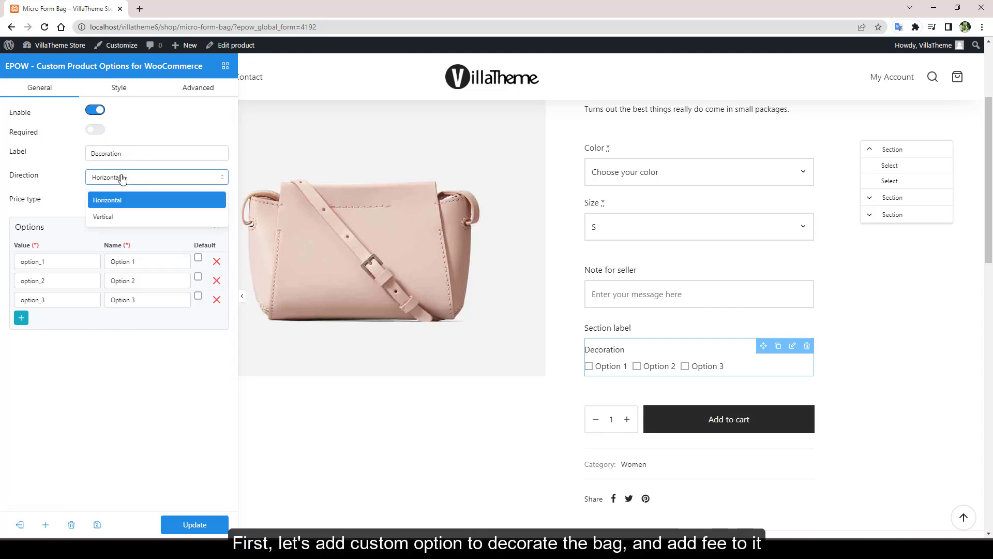
click(124, 215)
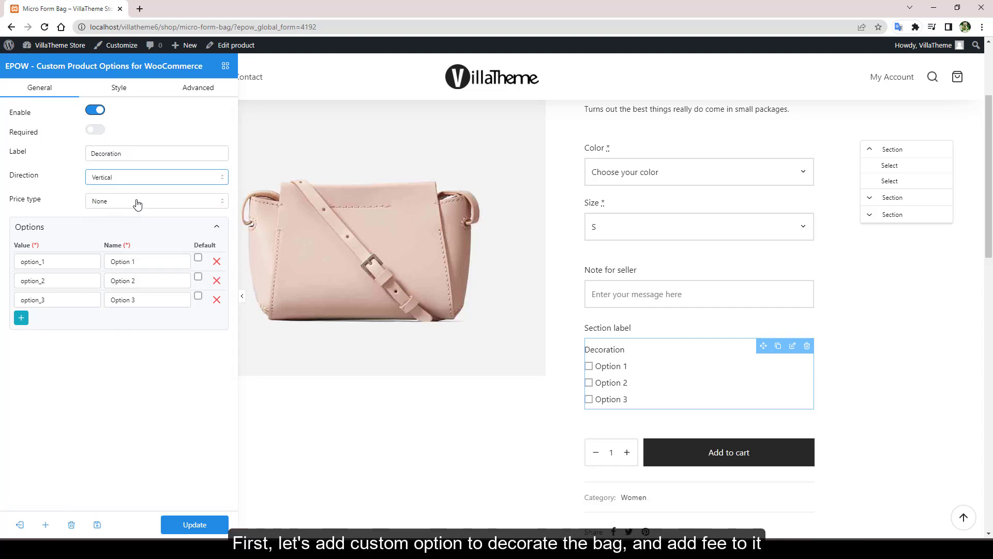
click(137, 203)
click(98, 238)
Set options to Gift-wrap the bag ($10.00) and Add a gift card ($5.00), deleting Option 3
drag(90, 261, 69, 244)
text(Gift-wrap the bag)
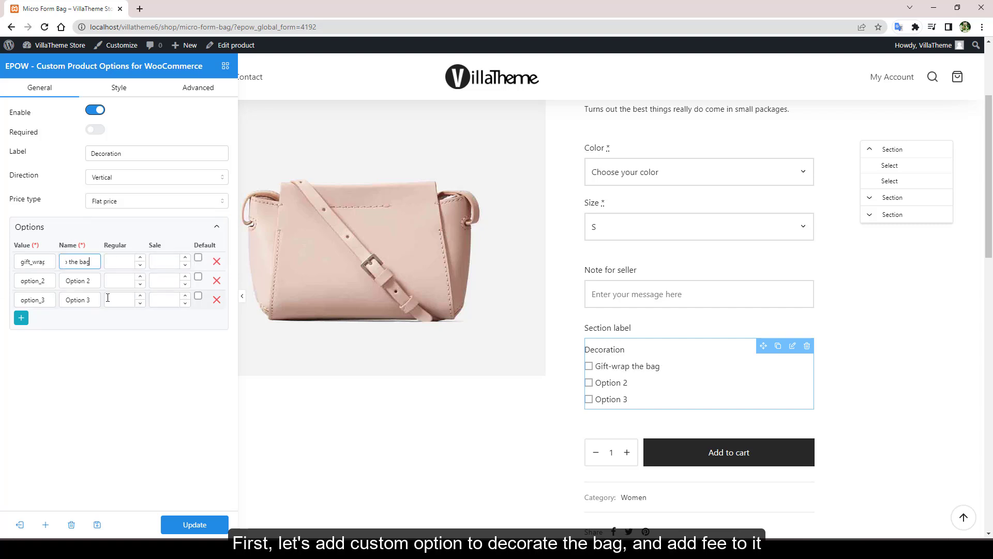
click(113, 256)
text(10)
drag(90, 281, 62, 280)
text(Add a gift card)
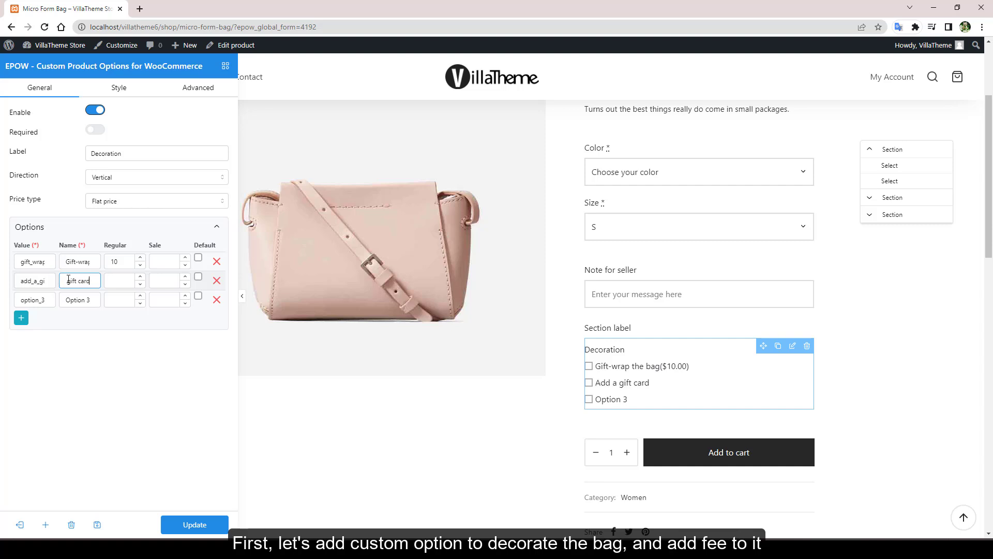
click(119, 275)
text(5)
click(217, 300)
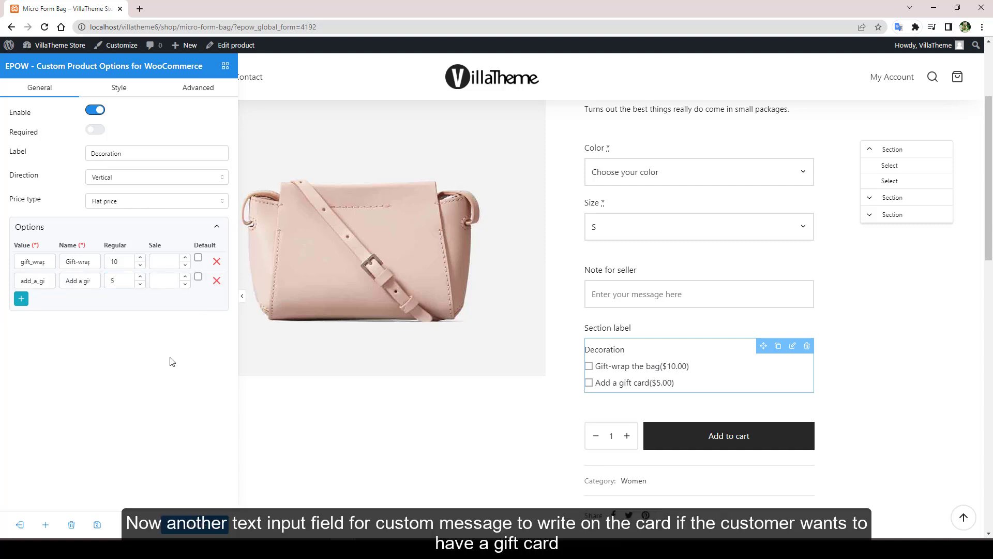
Add a text field below Decoration labelled 'What would you like to write on the card?' with placeholder 'Enter the card content here'
click(699, 401)
scroll(702, 365, down, 1)
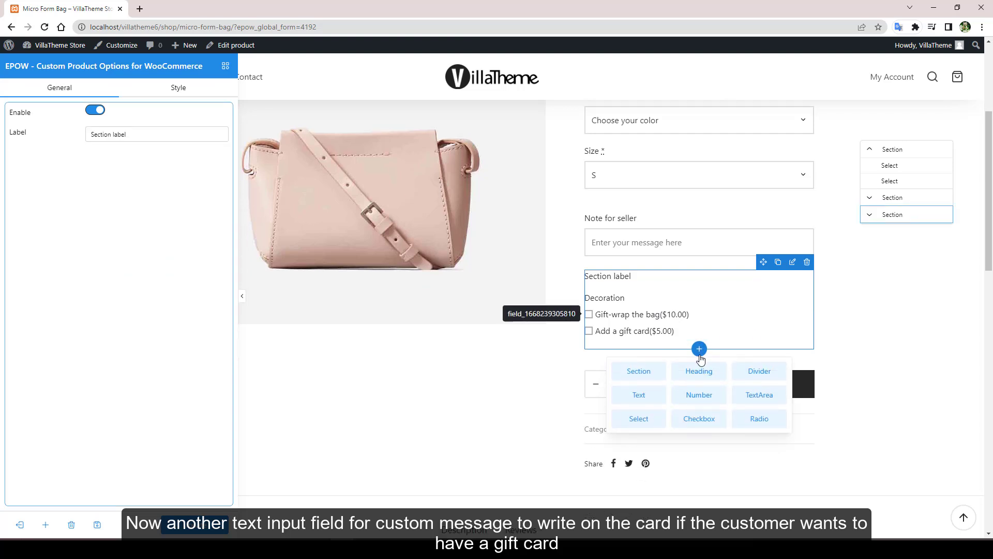
click(641, 396)
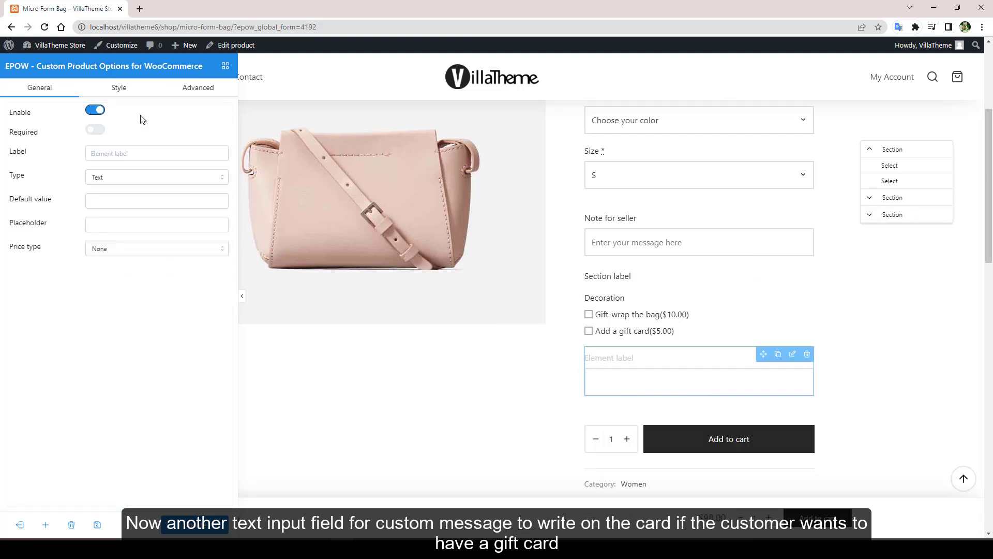
click(124, 152)
text(What y)
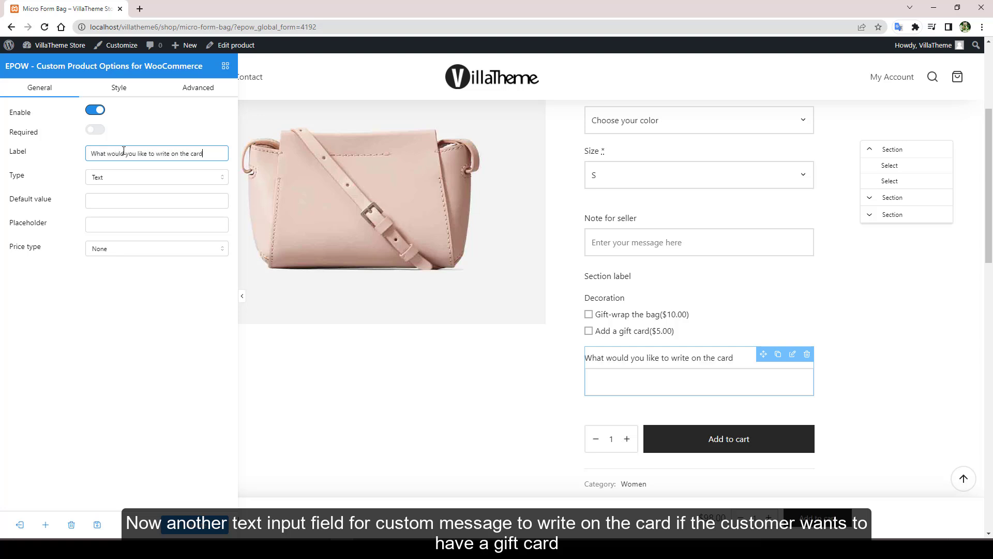
click(100, 224)
text(Enter the card content here)
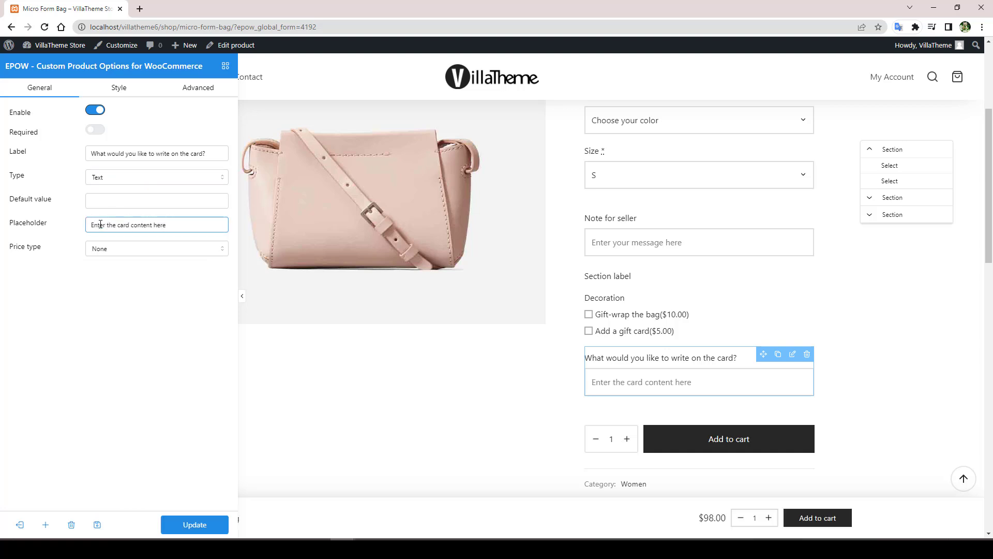
click(150, 289)
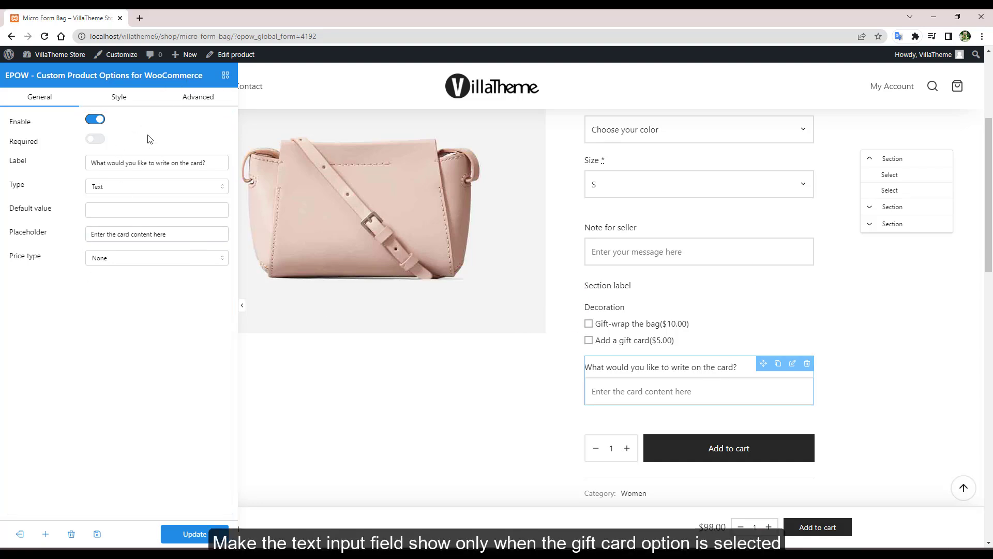
Show the card-message field only when Decoration is 'Add a gift card'
click(195, 102)
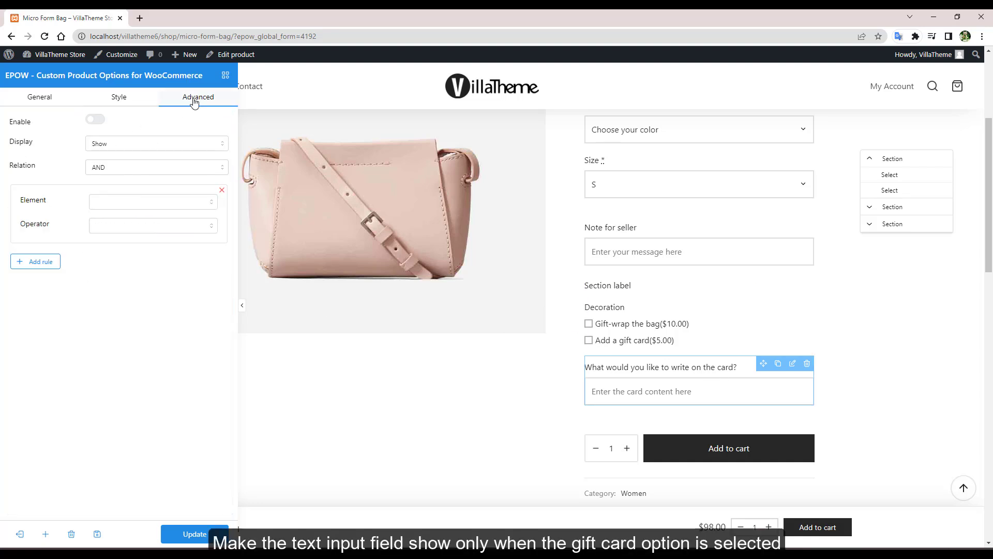
click(119, 150)
click(107, 171)
click(96, 211)
click(124, 324)
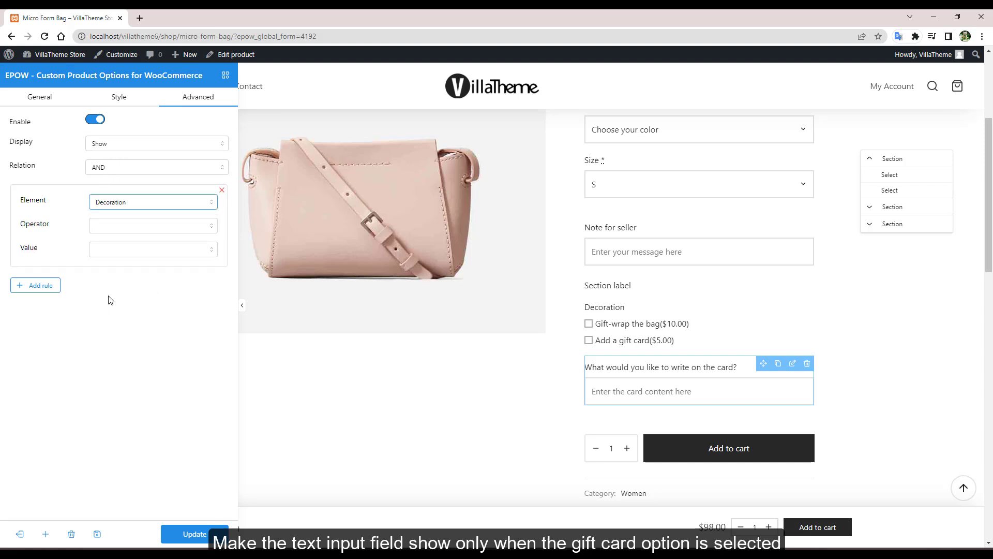
click(117, 224)
click(109, 253)
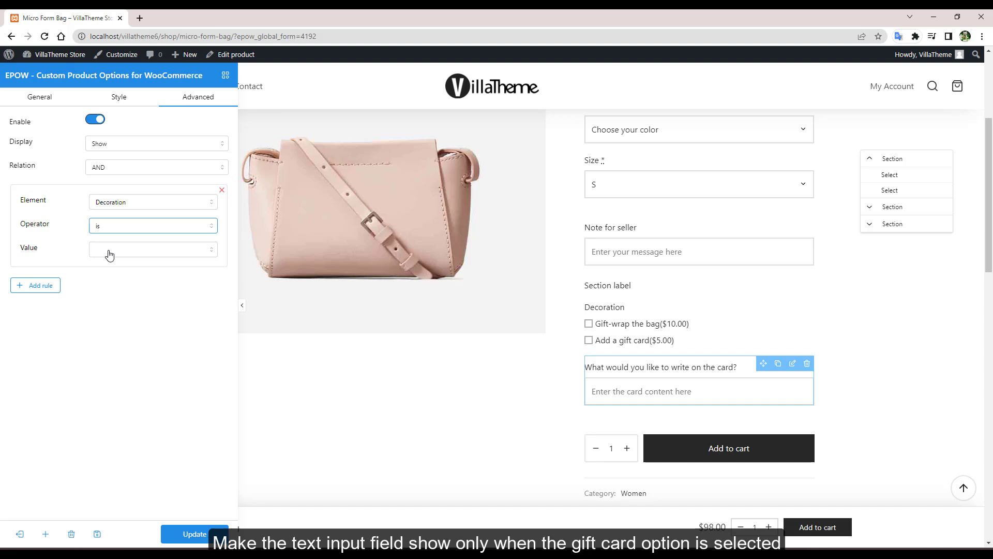
click(109, 253)
click(109, 289)
Clear the section's label and exit the form editor
scroll(106, 320, down, 2)
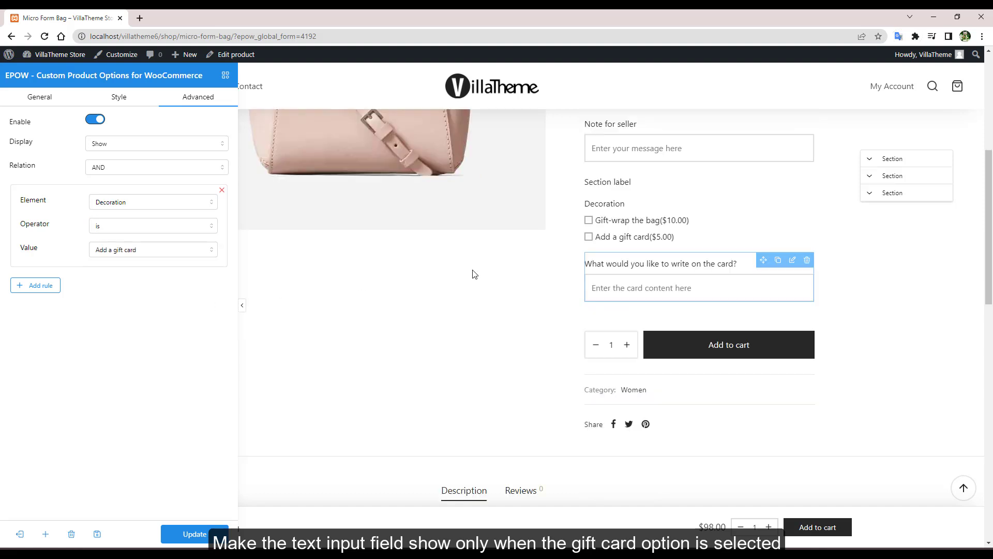
click(602, 185)
triple_click(146, 144)
key(BackSpace)
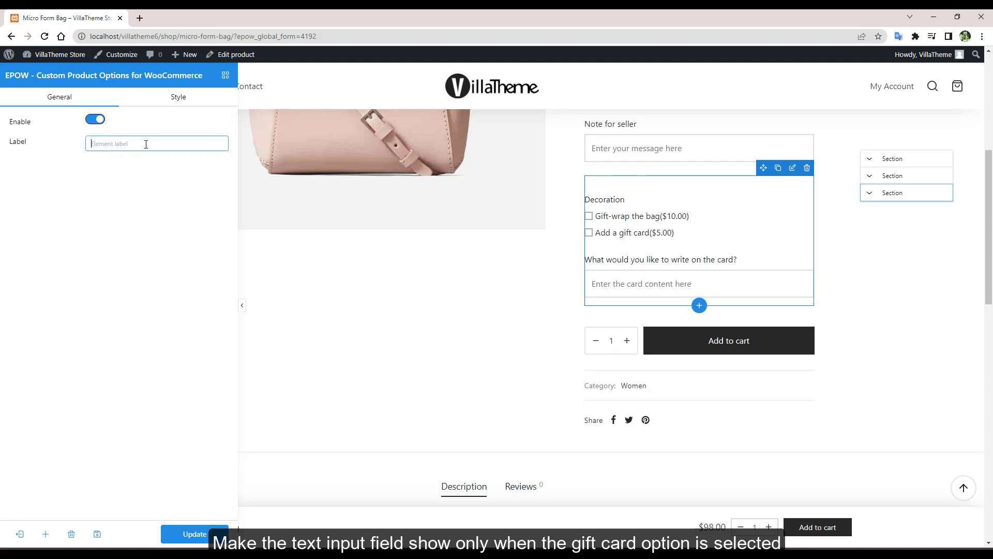
click(20, 533)
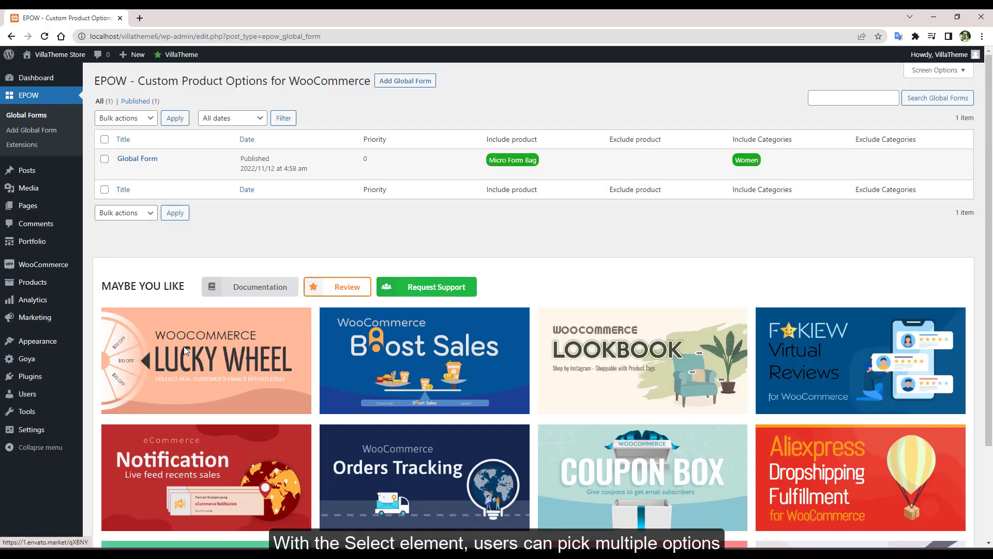
Open the Micro Form Bag product's edit page in a new tab and switch to it
middle_click(515, 162)
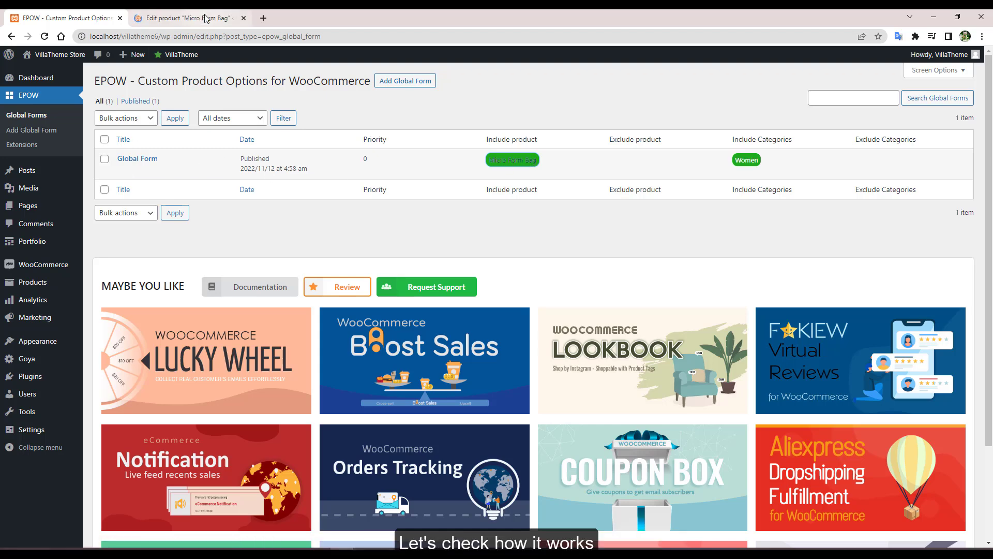
click(206, 19)
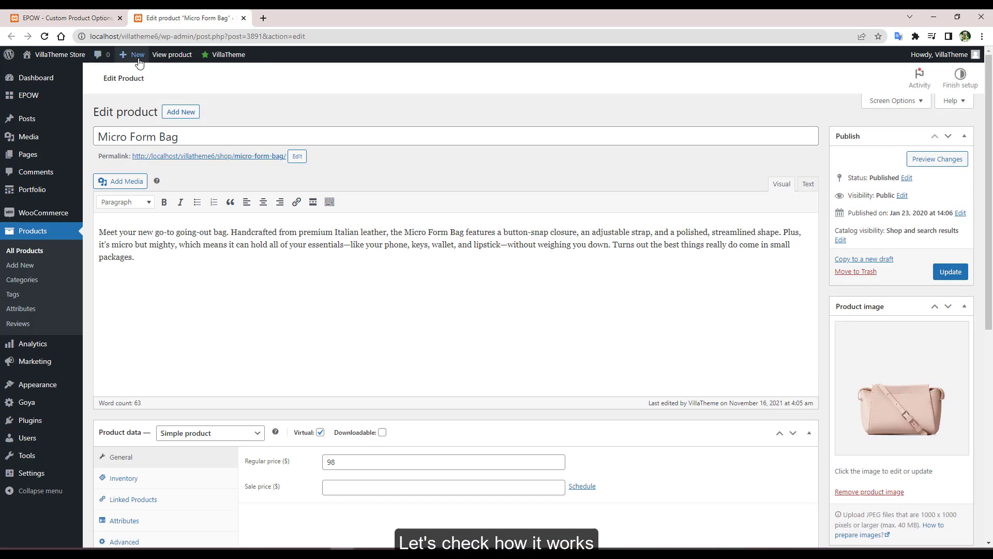